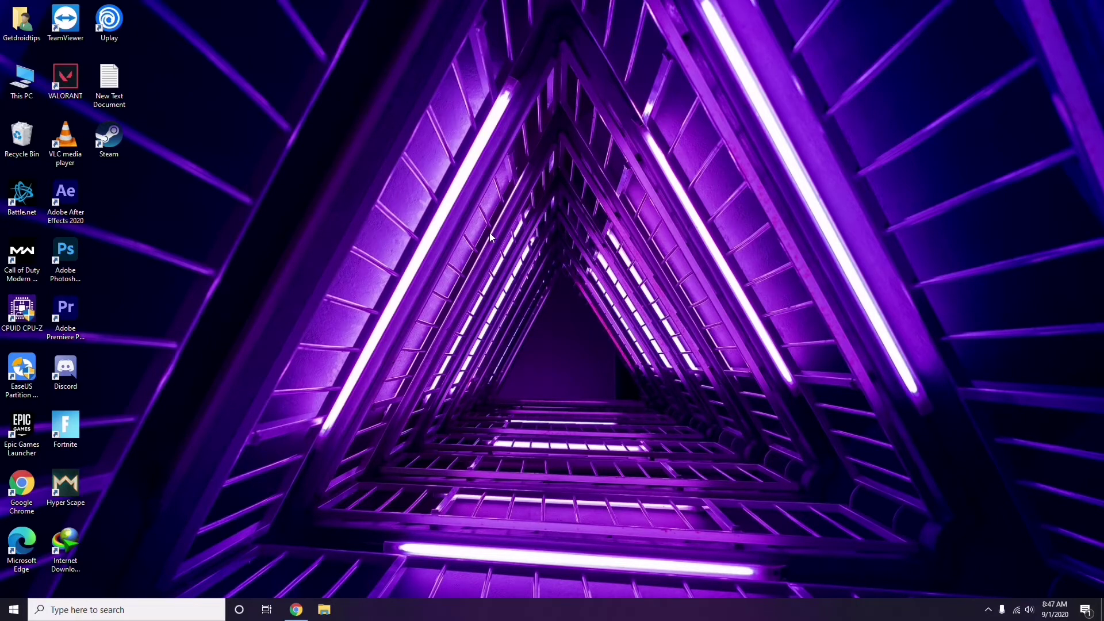
right_click(481, 205)
left_click(512, 256)
right_click(419, 160)
left_click(426, 213)
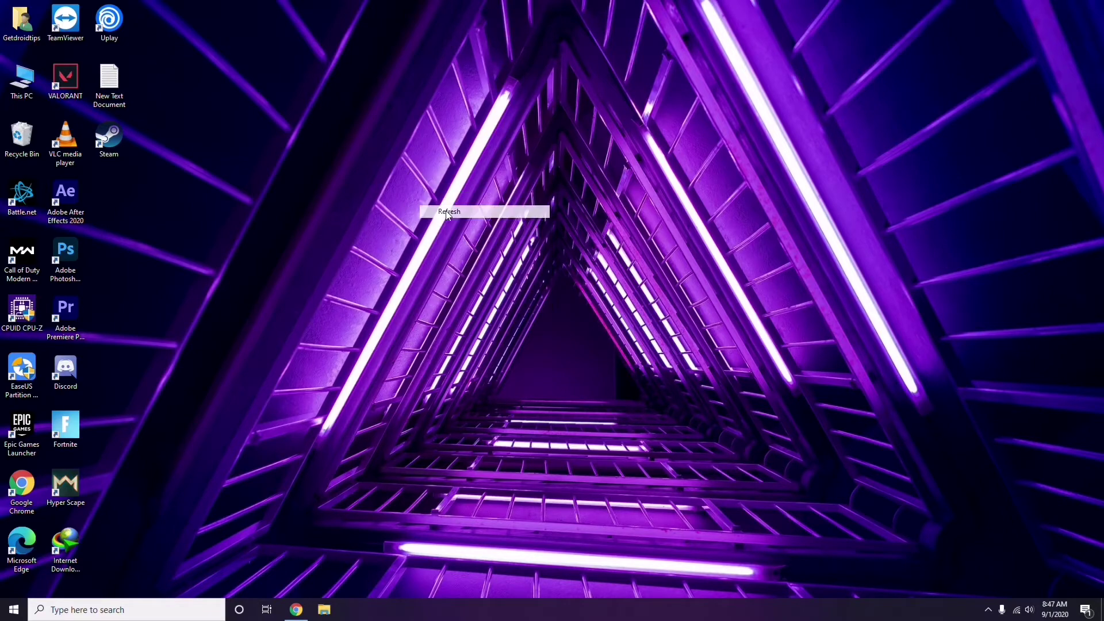
View the computer's hardware categories in Device Manager through Computer Management, and close the window.
right_click(25, 97)
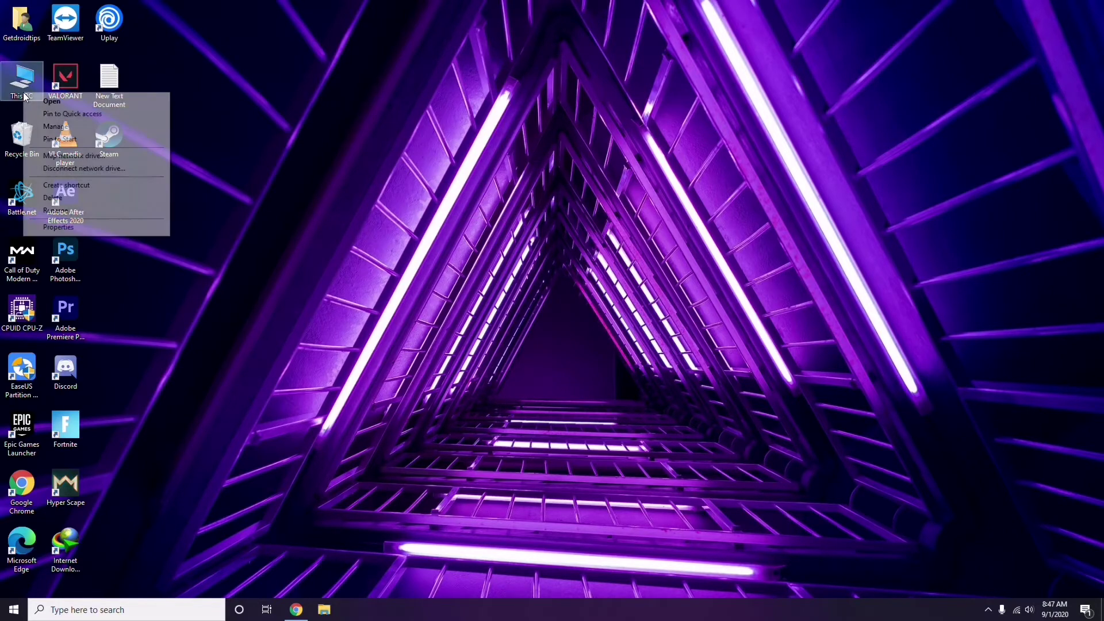
left_click(58, 127)
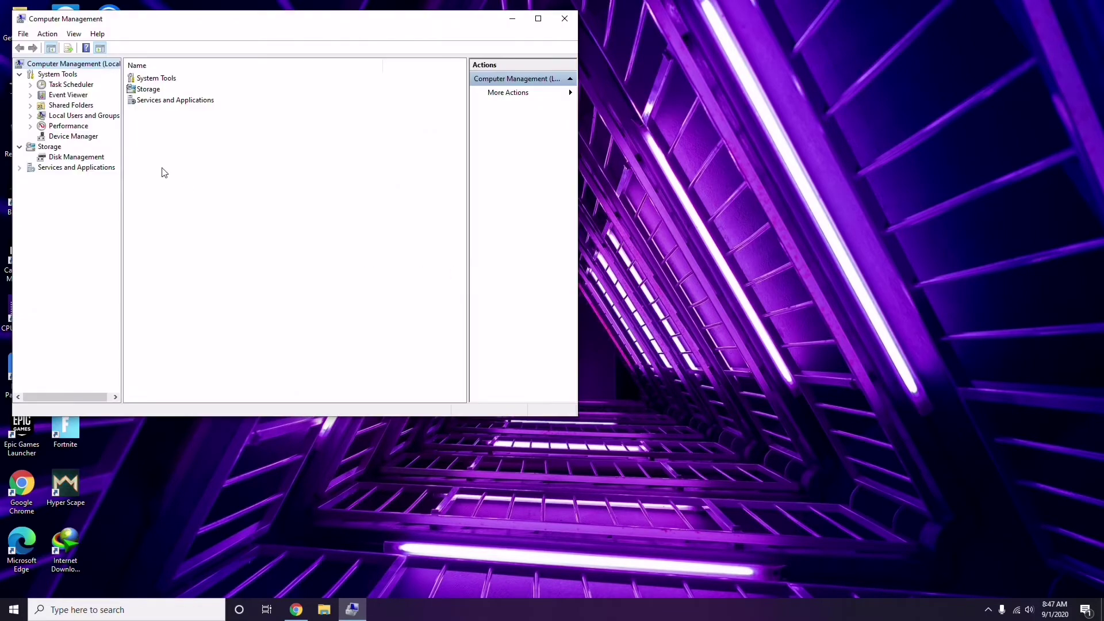
left_click(70, 138)
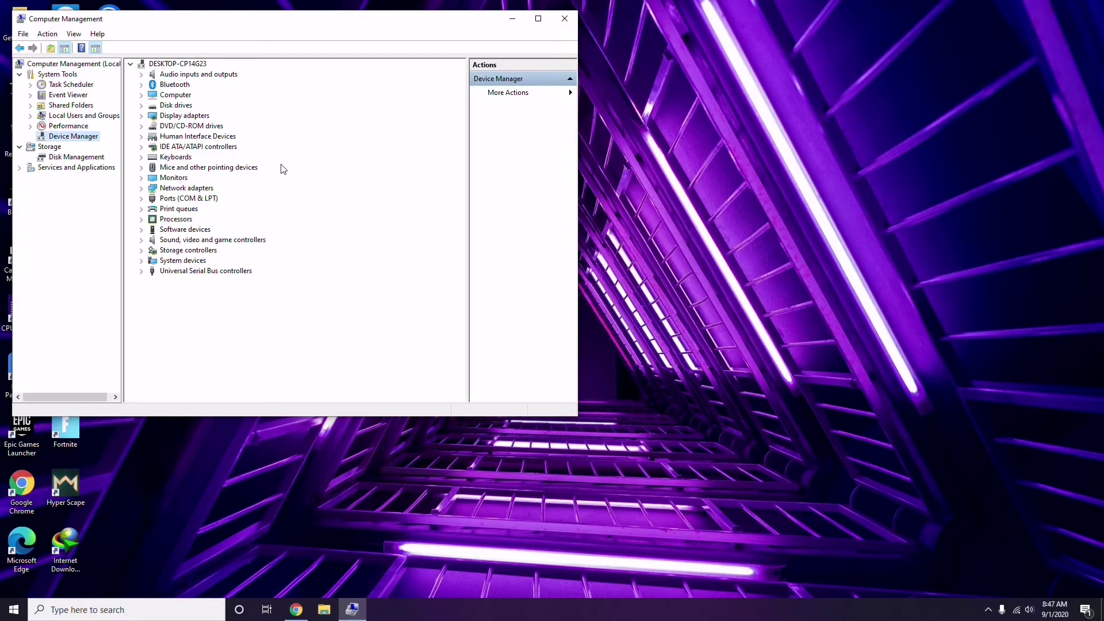
left_click(565, 19)
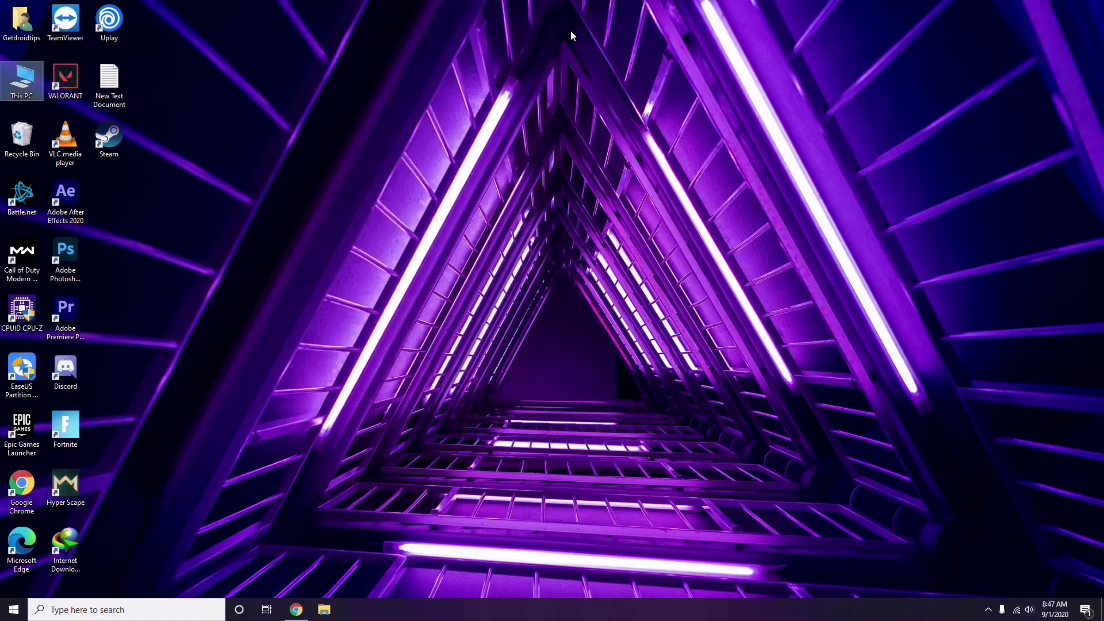
Open AMD Radeon Software, check the installed driver version and available update on its System and Home pages, and close it.
left_click(988, 612)
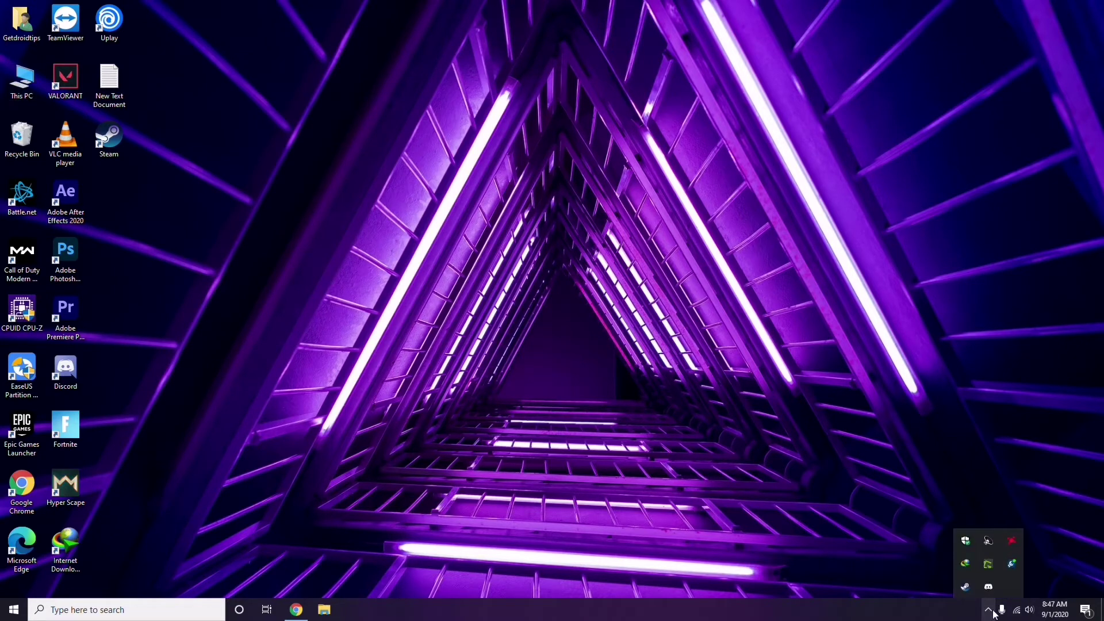
left_click(1010, 543)
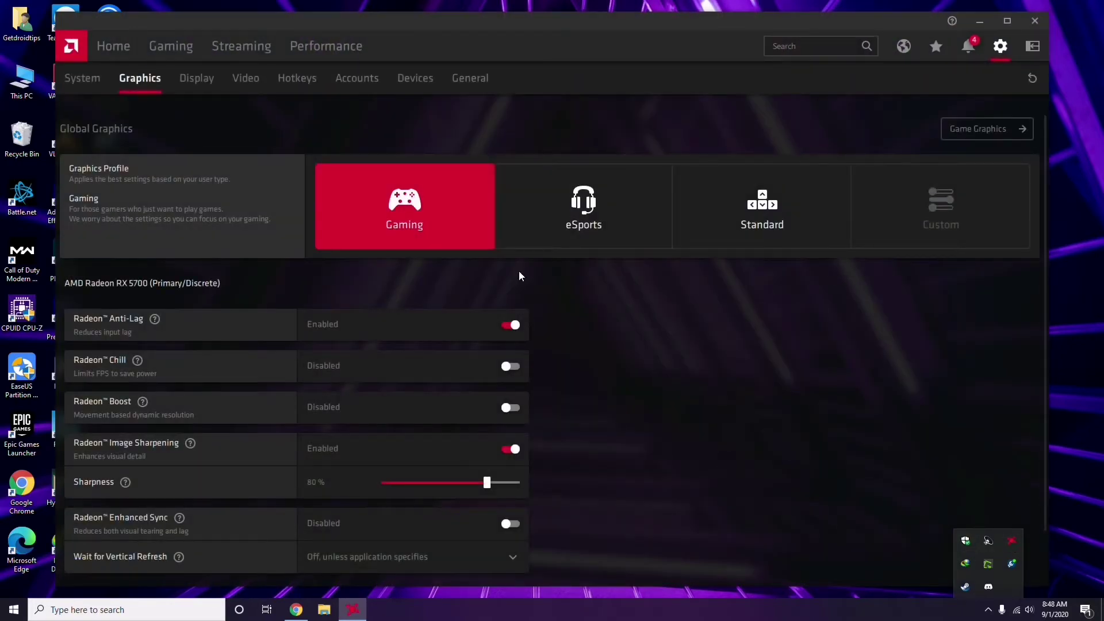
left_click(95, 81)
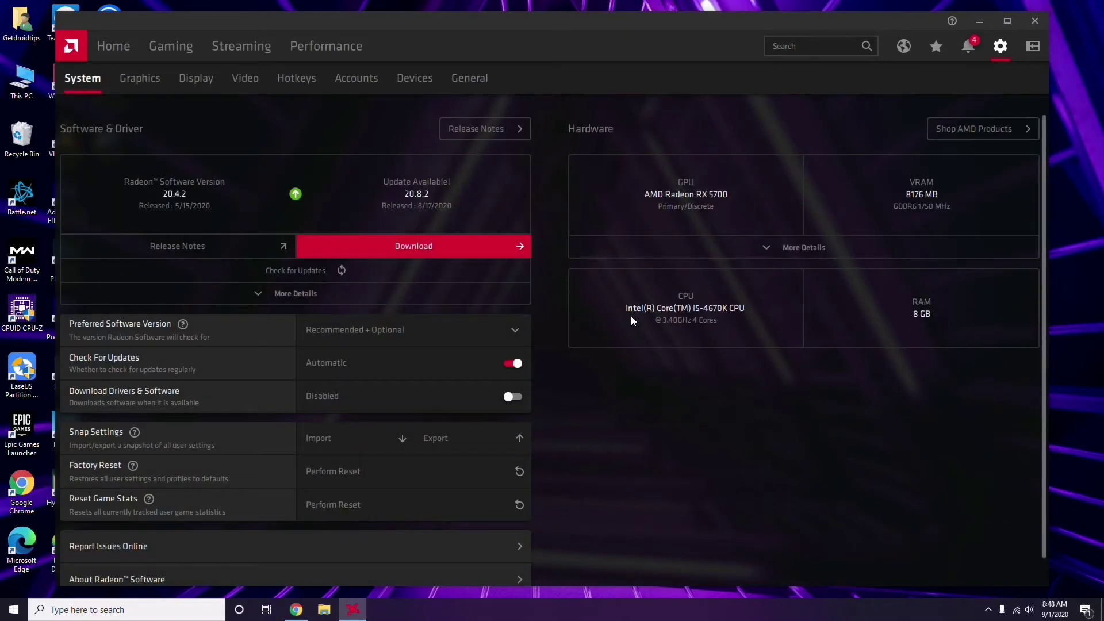
left_click(137, 80)
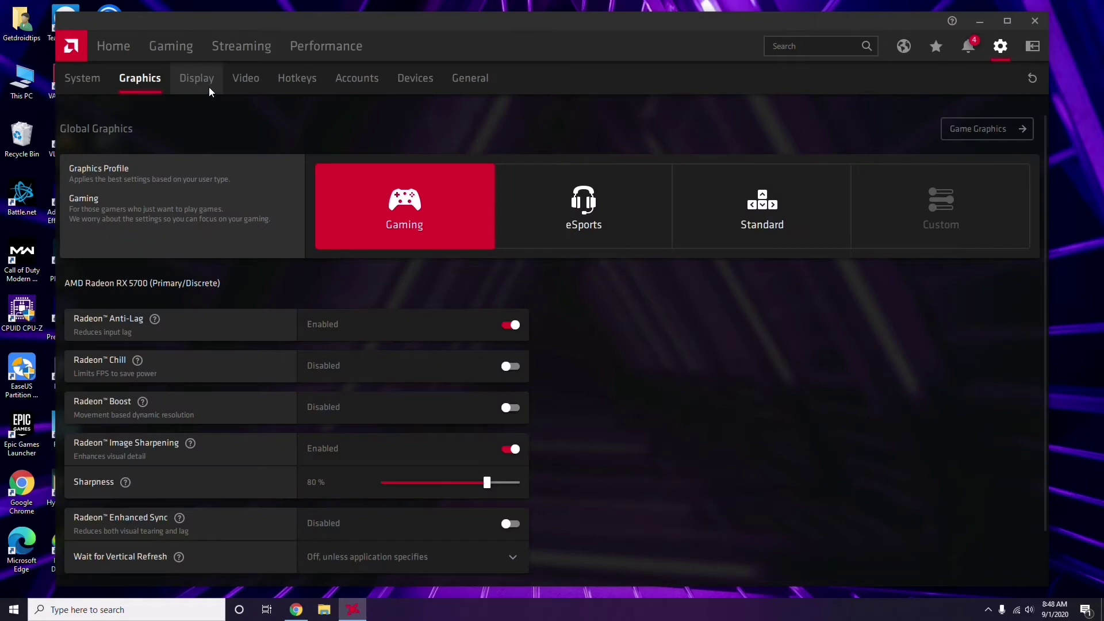
left_click(209, 87)
left_click(119, 48)
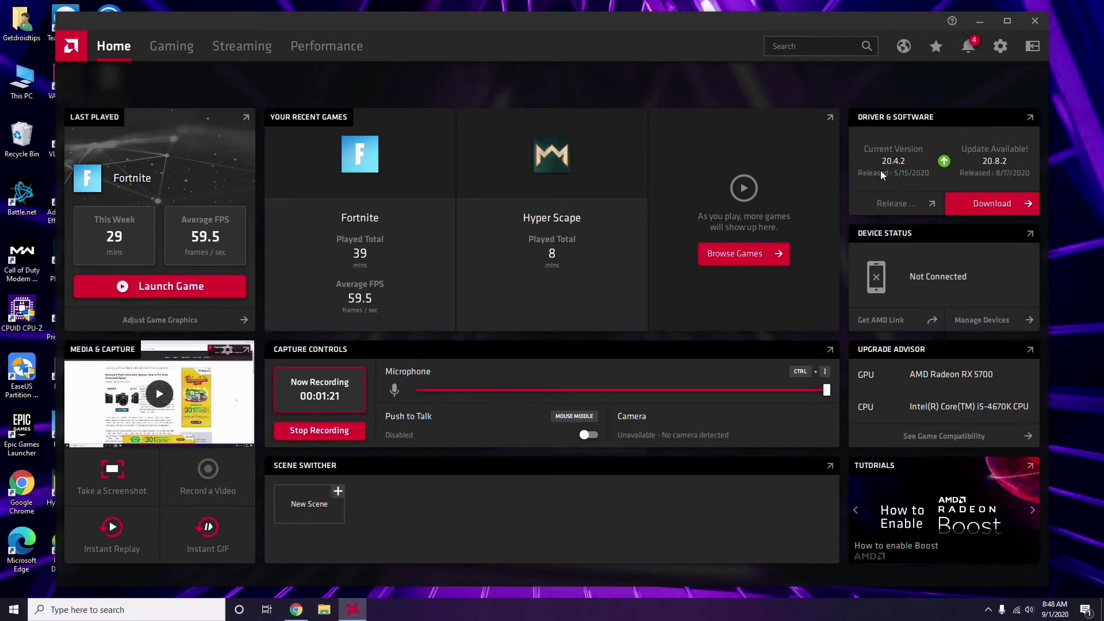
left_click(1040, 21)
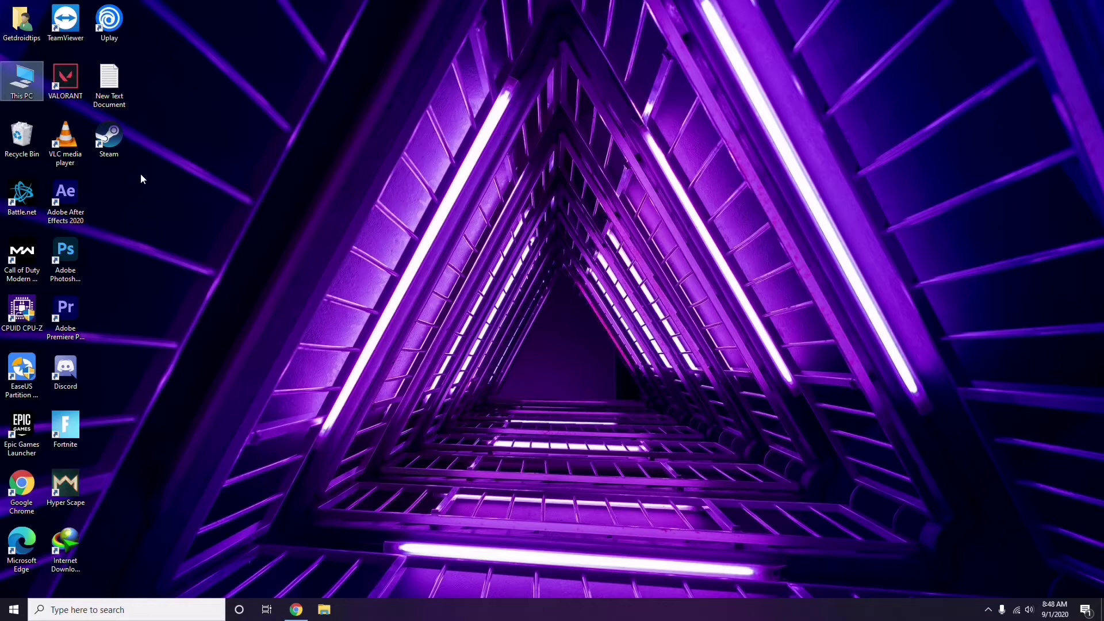
right_click(232, 151)
left_click(256, 200)
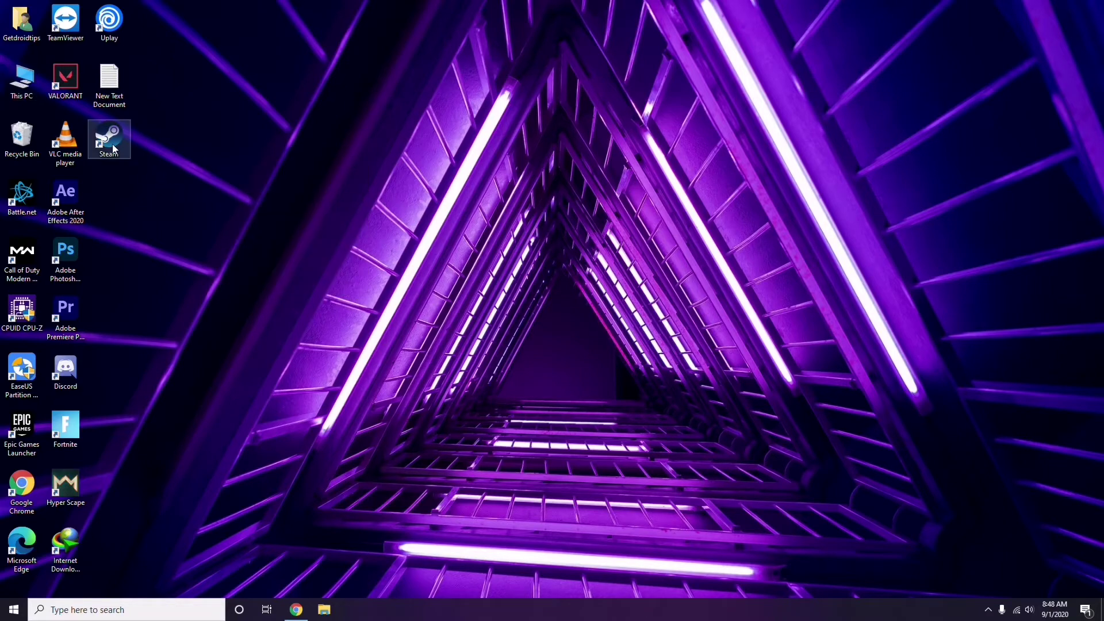
Open Steam, disable the Steam Overlay while in-game in its settings, save the change and close the Steam window.
double_click(116, 151)
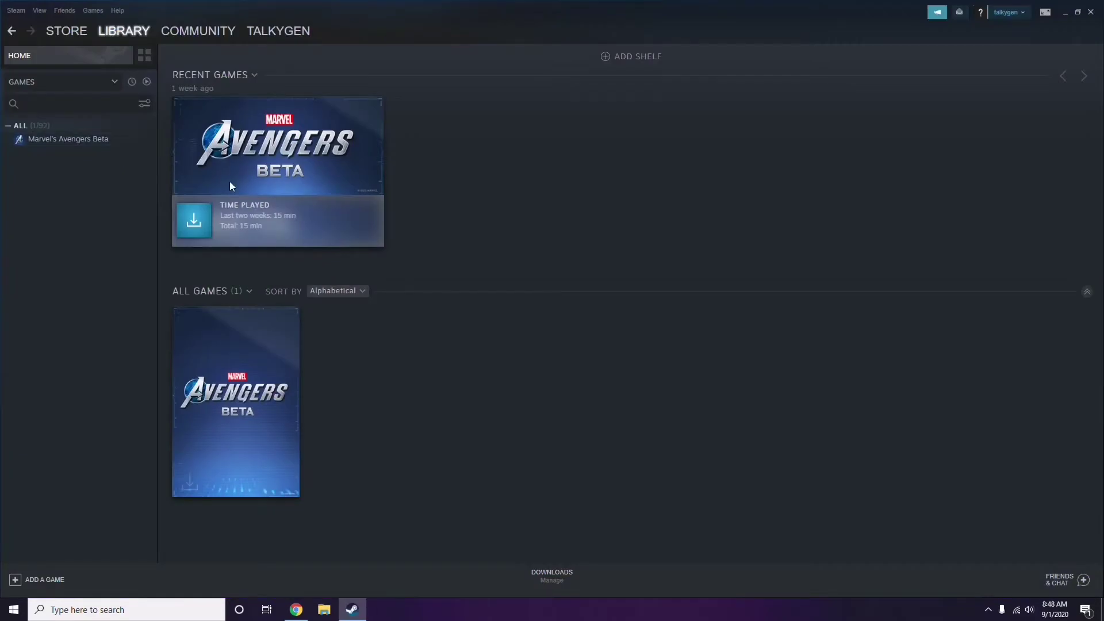
left_click(16, 11)
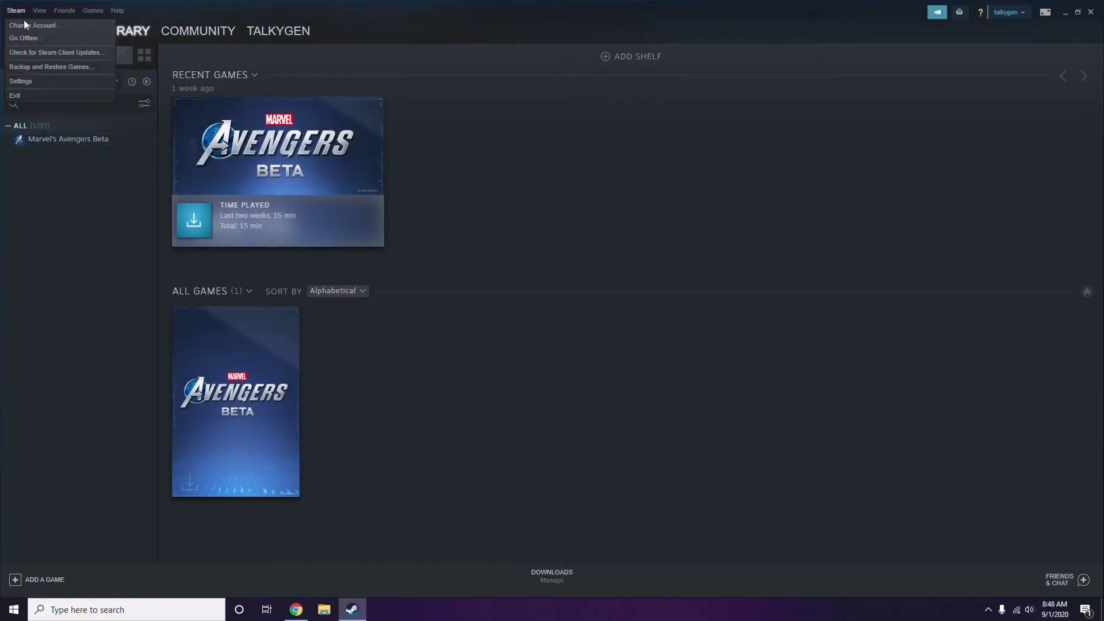
left_click(36, 81)
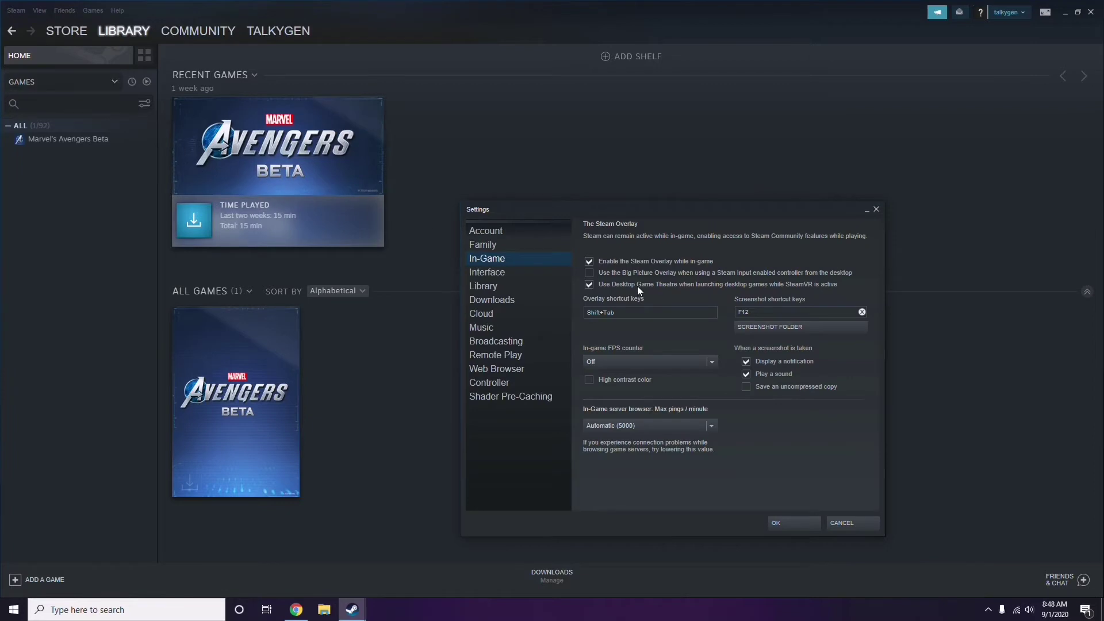
left_click_drag(668, 216, 612, 125)
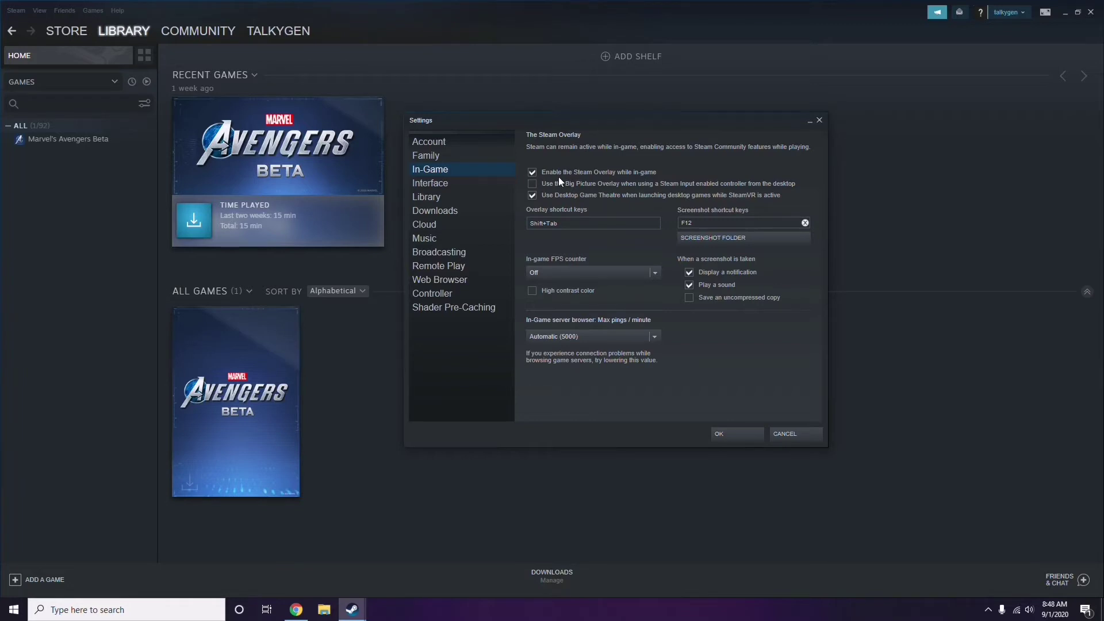
left_click(632, 173)
left_click(726, 434)
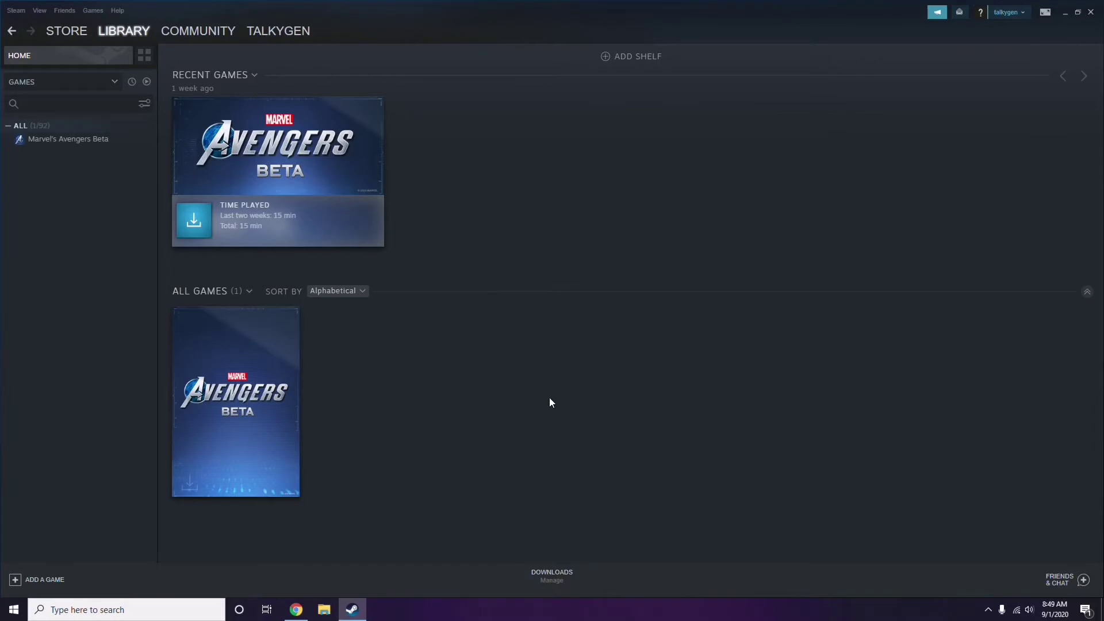
left_click(1091, 12)
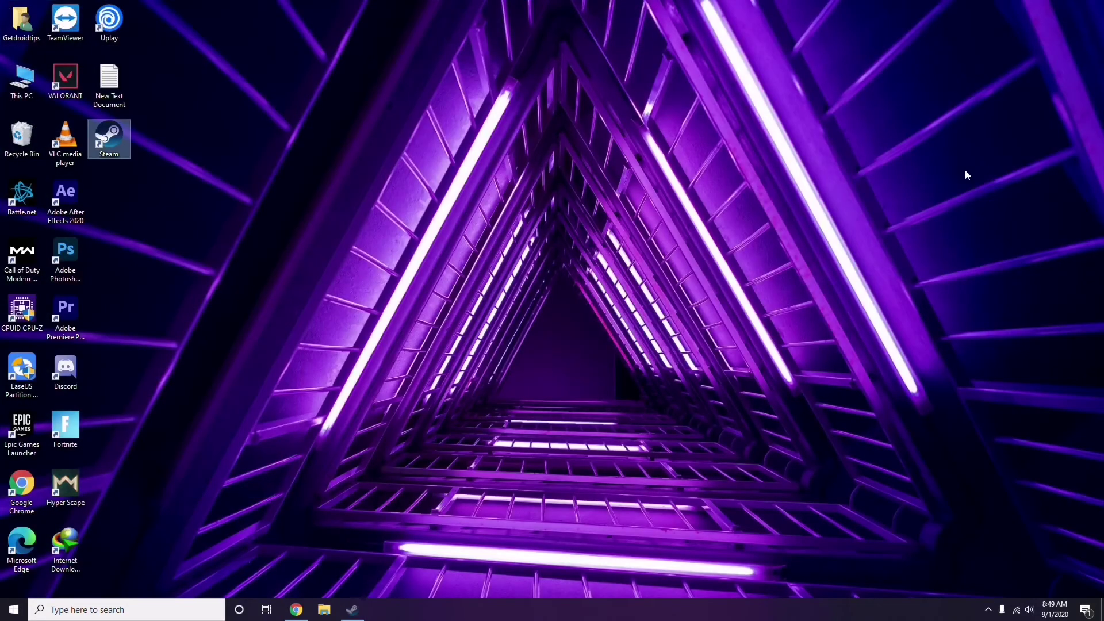
right_click(449, 188)
left_click(477, 235)
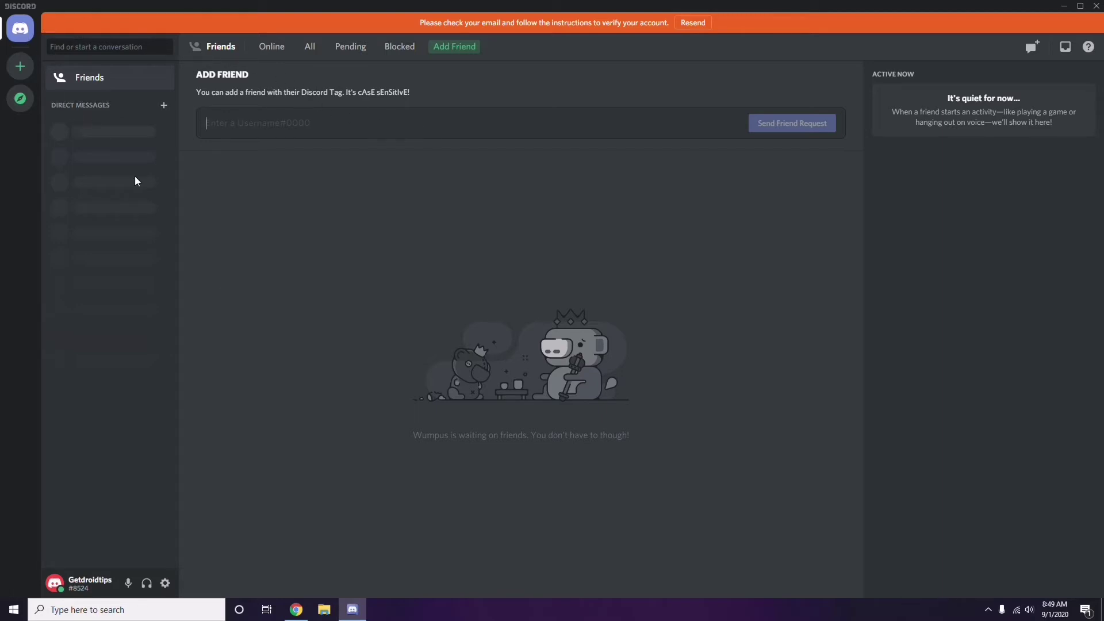
Turn off the OpenH264 Video Codec provided by Cisco Systems, Inc. in Discord's Voice & Video settings.
left_click(165, 584)
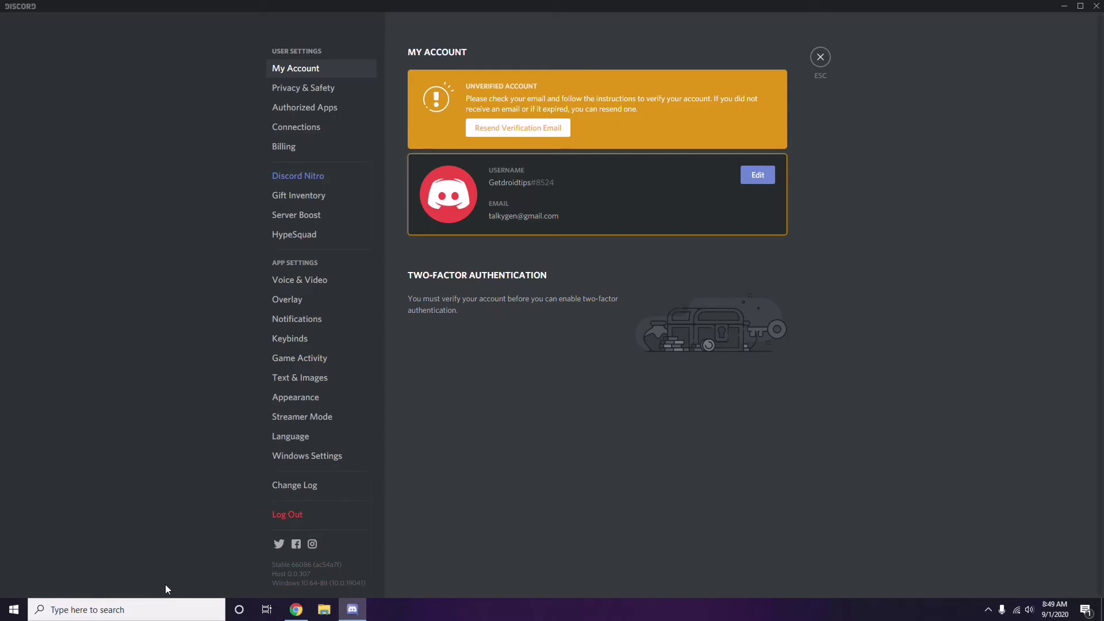
left_click(294, 280)
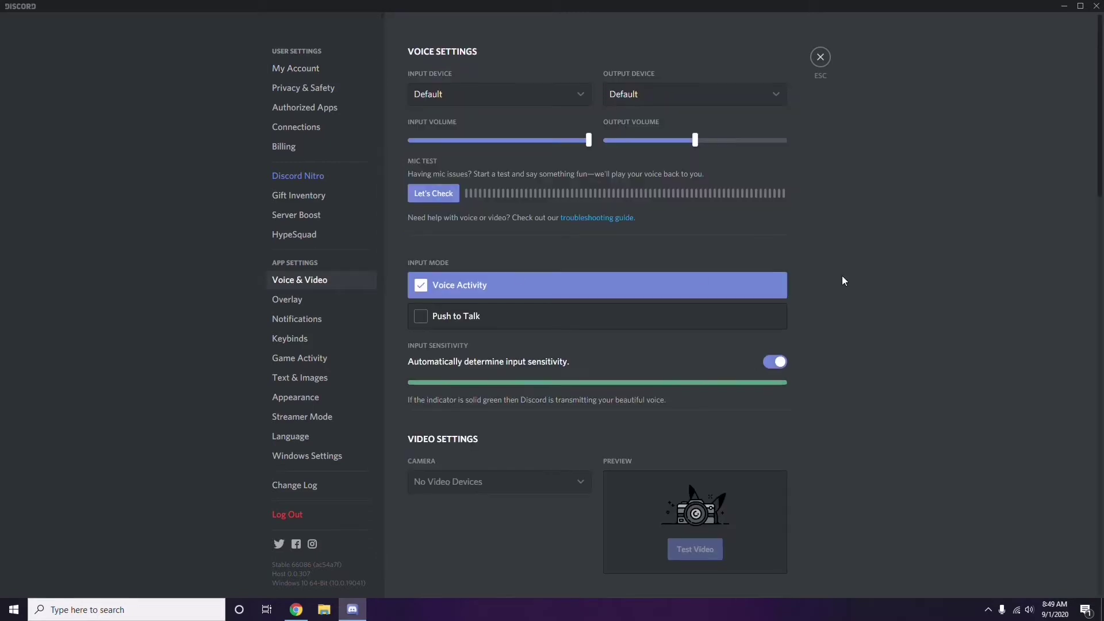
scroll(843, 279, "down", 2)
scroll(842, 278, "down", 6)
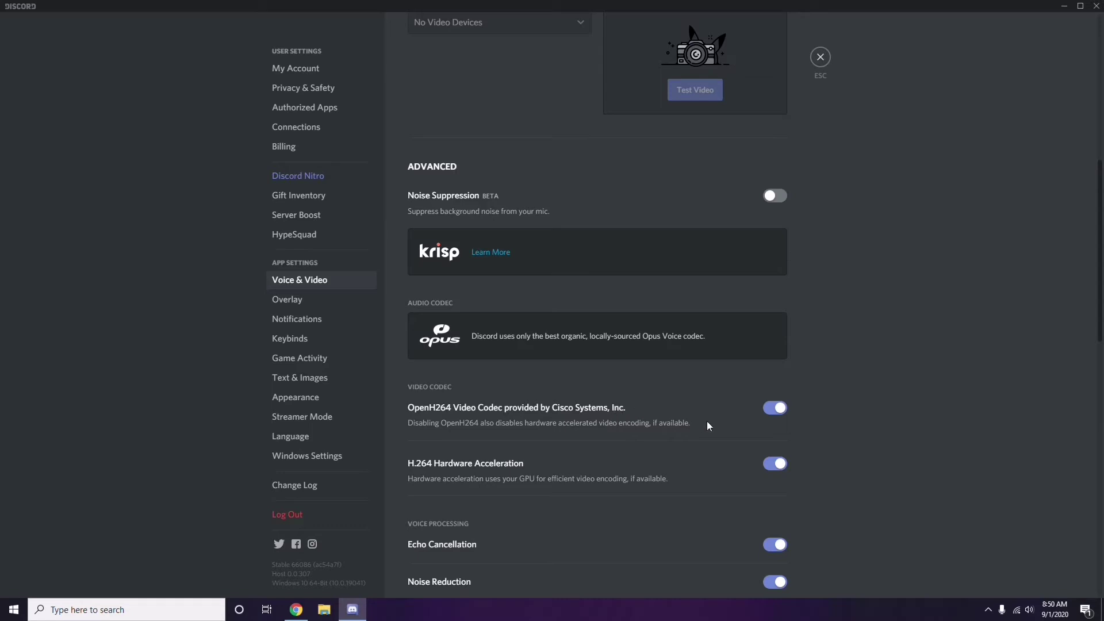
left_click(768, 411)
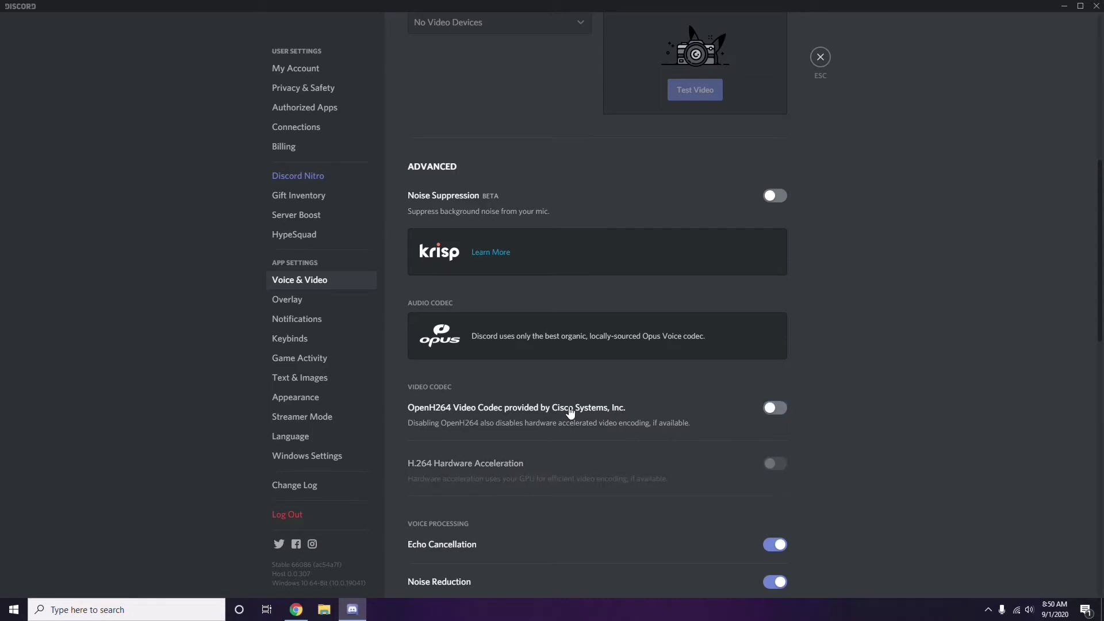
scroll(570, 411, "down", 2)
scroll(571, 411, "down", 4)
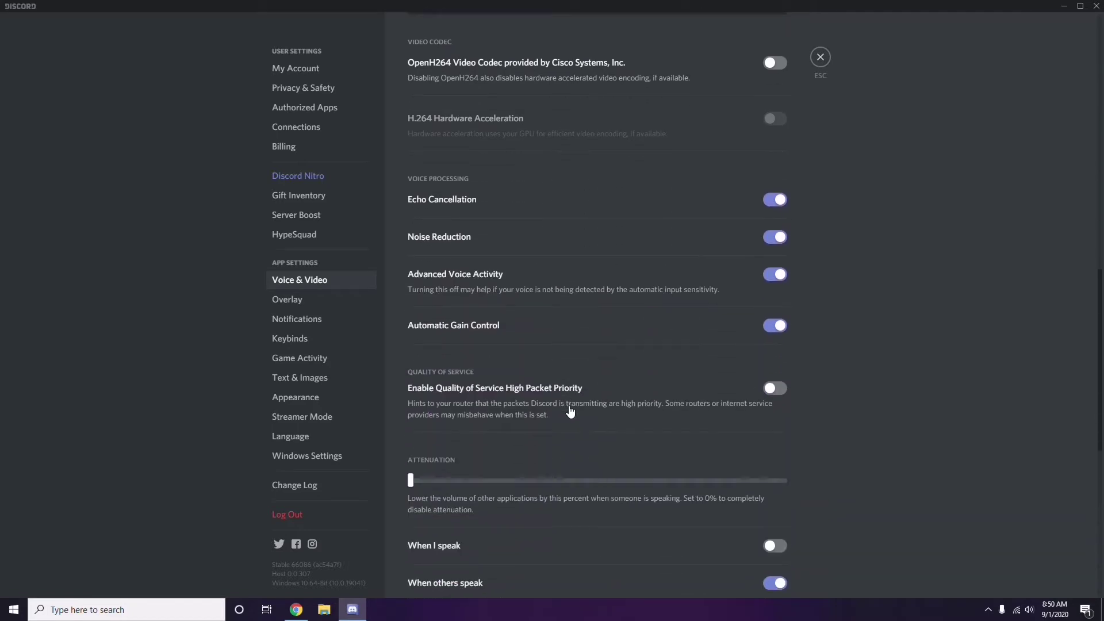
scroll(570, 412, "up", 1)
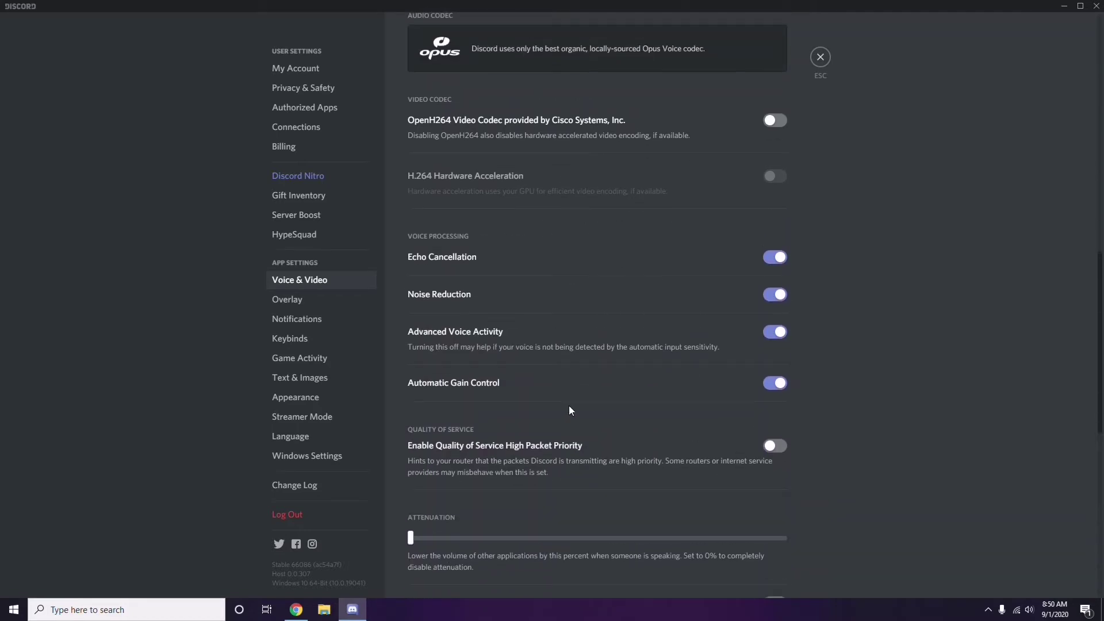
Turn off the in-game overlay in the Overlay settings.
left_click(289, 302)
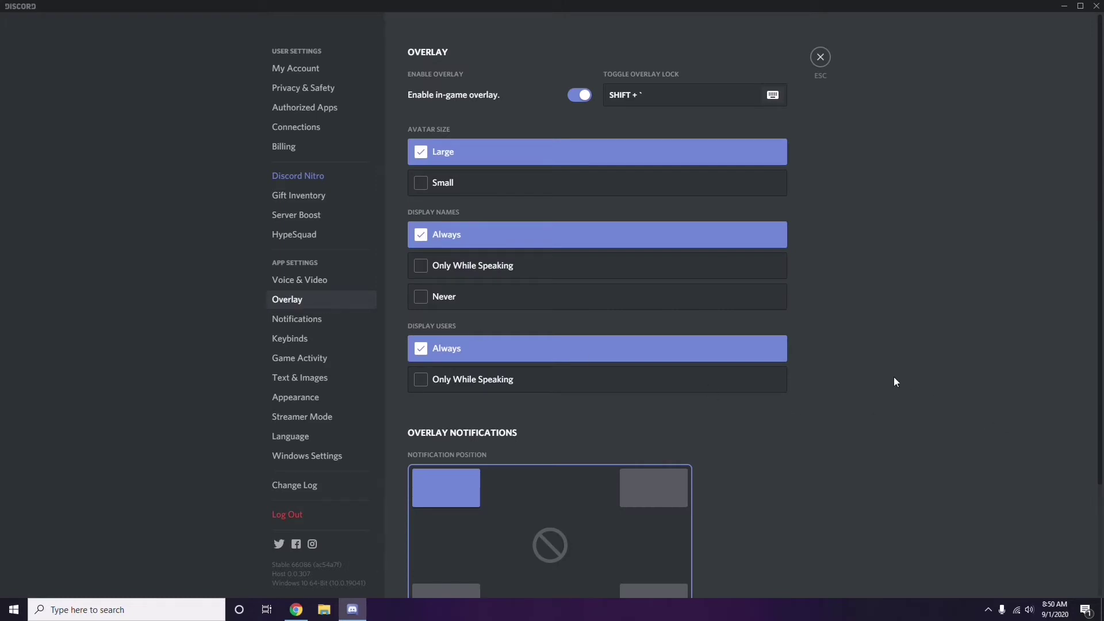
scroll(854, 307, "down", 2)
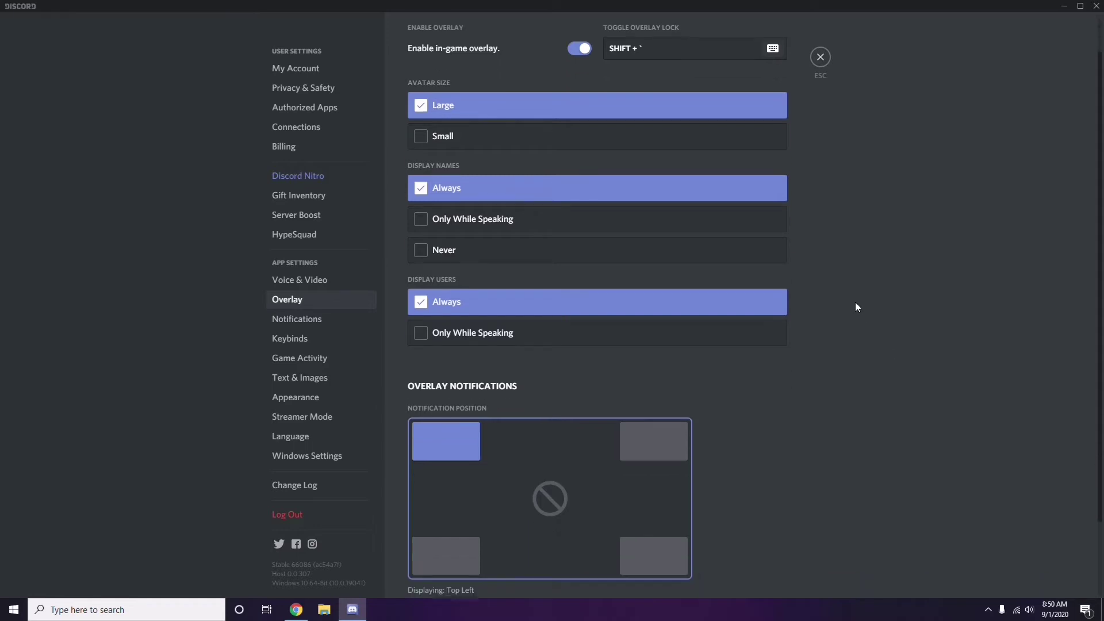
scroll(854, 307, "up", 2)
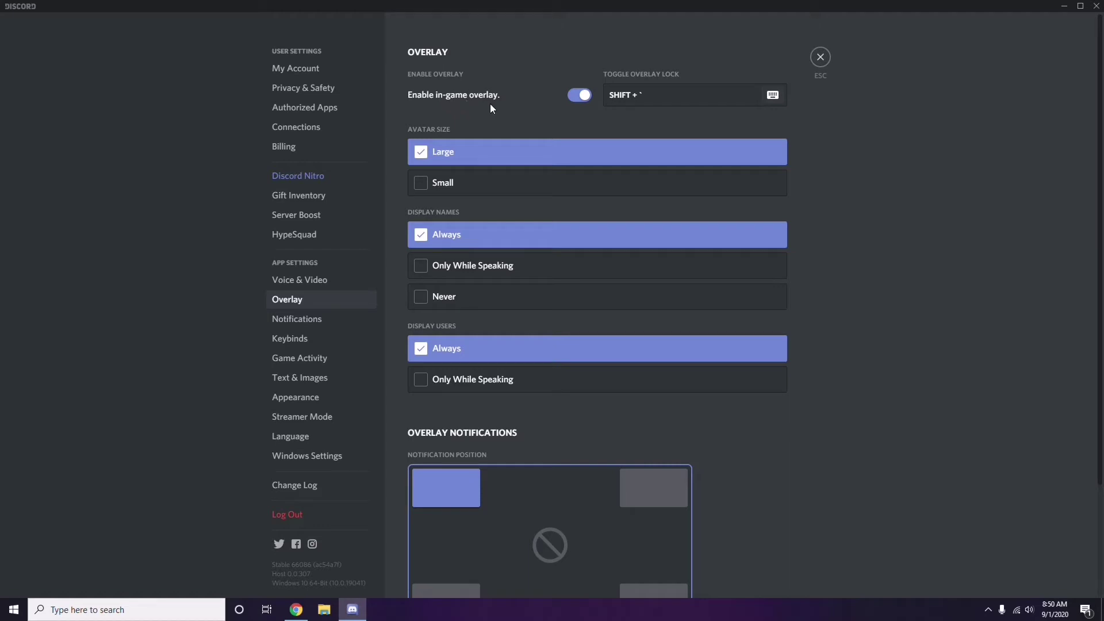
left_click(575, 97)
Turn off Hardware Acceleration in the Appearance settings, accept the relaunch and minimize the restarted Discord window.
left_click(304, 401)
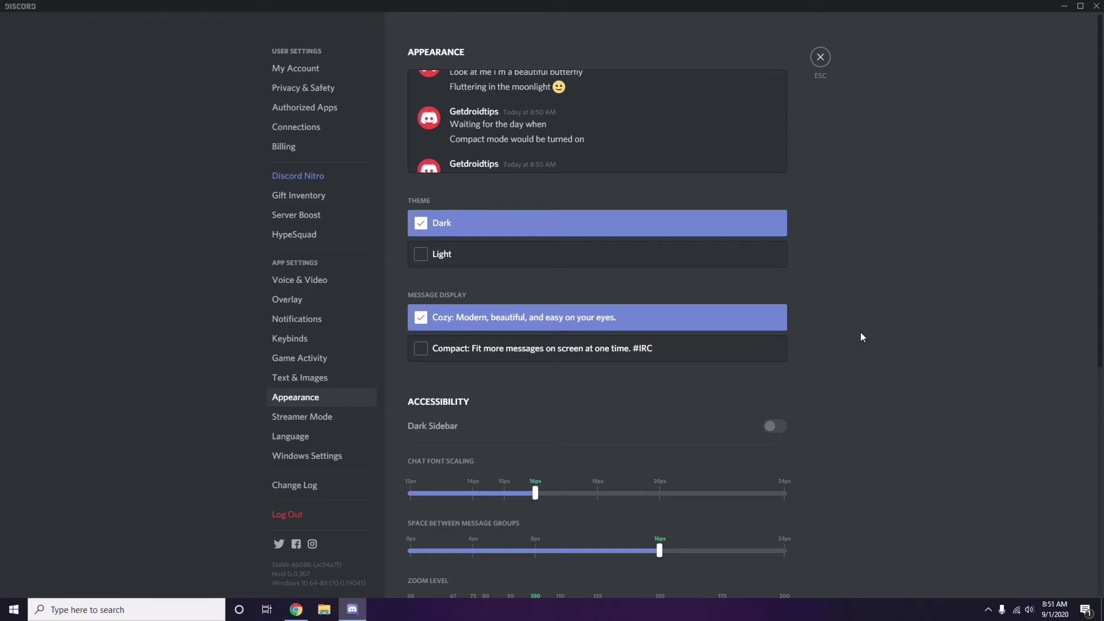
scroll(861, 333, "down", 6)
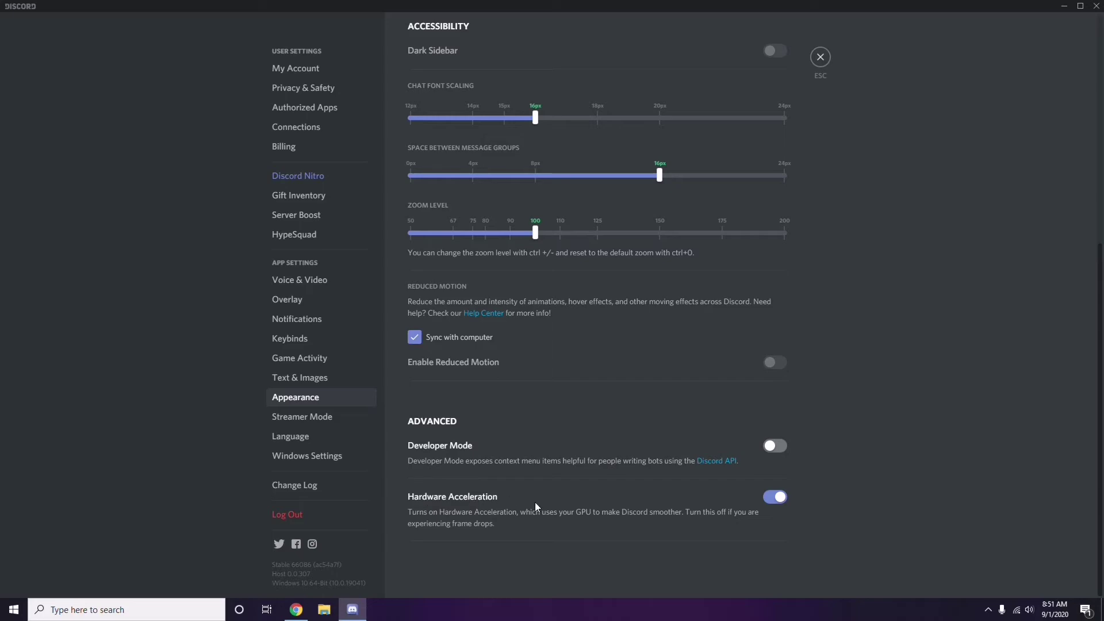
left_click(775, 498)
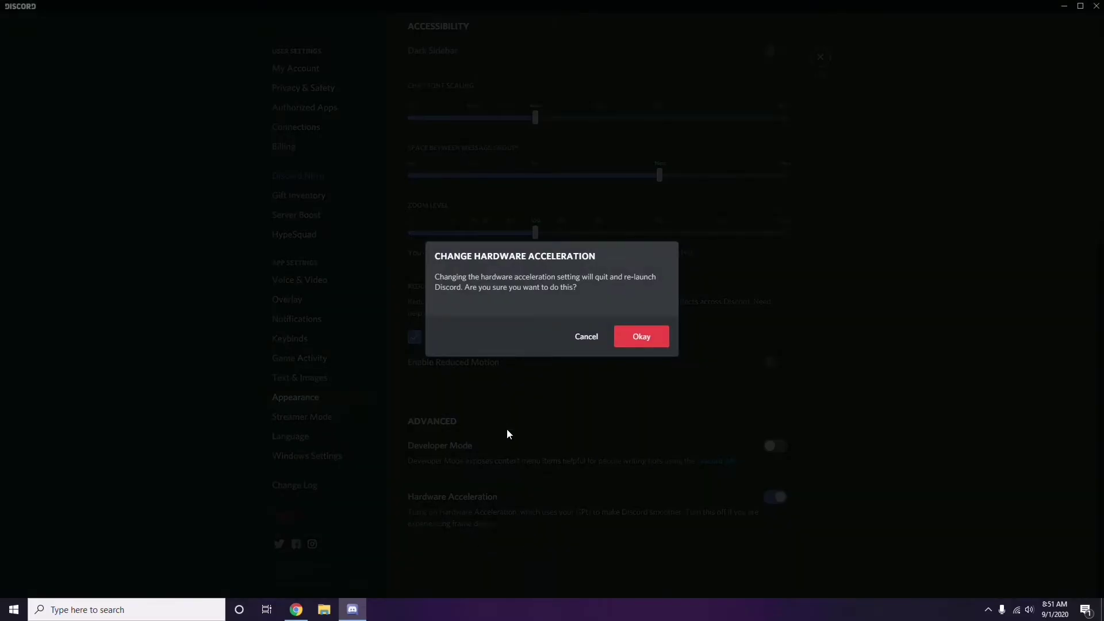
left_click(619, 342)
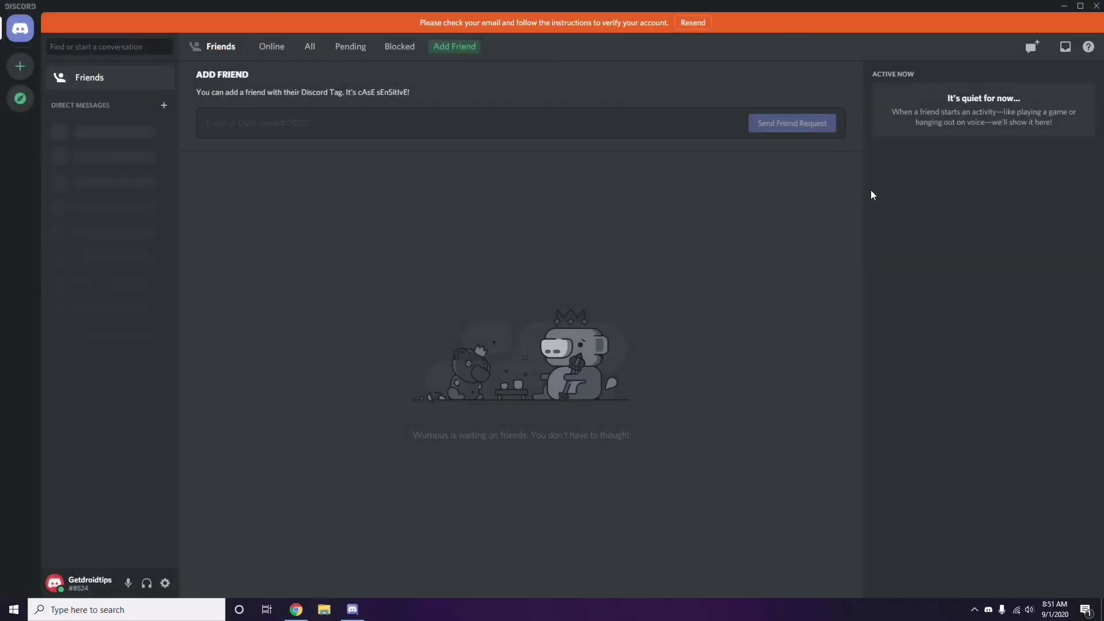
left_click(1064, 6)
right_click(438, 147)
left_click(467, 199)
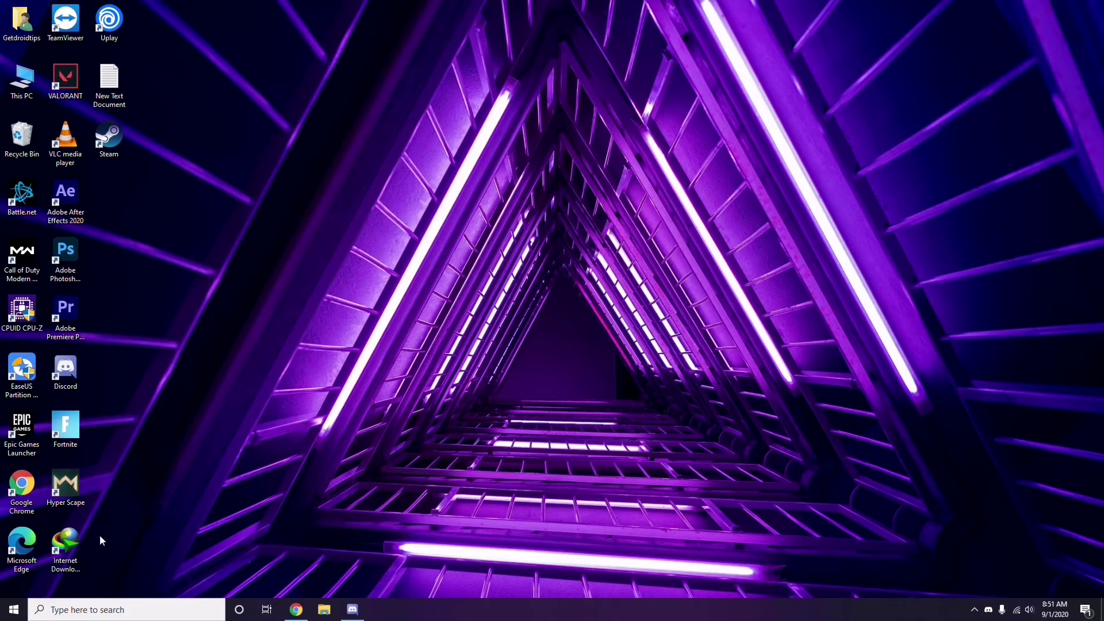
Search Windows for "windows", open the Windows Update settings to check the update status and close Settings.
left_click(90, 612)
type("wi")
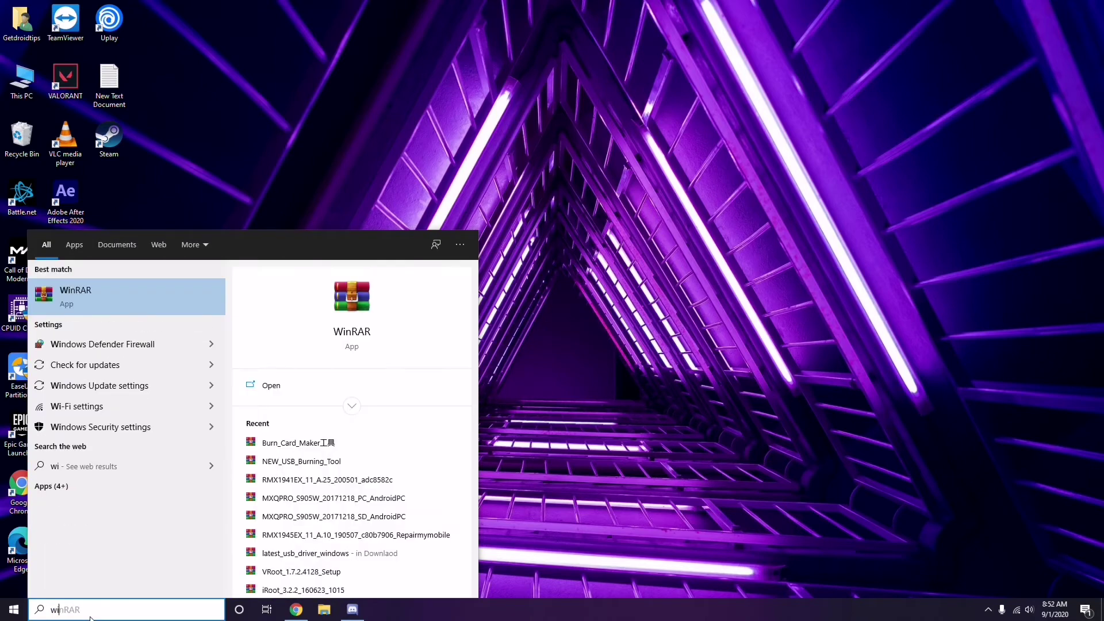
type("ndows")
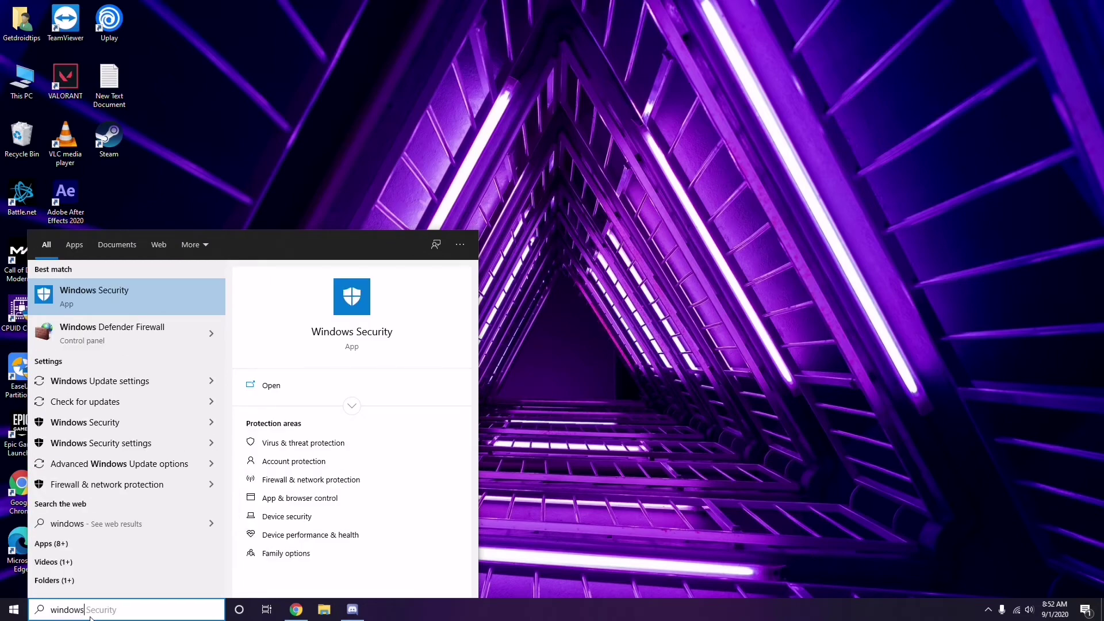
left_click(137, 380)
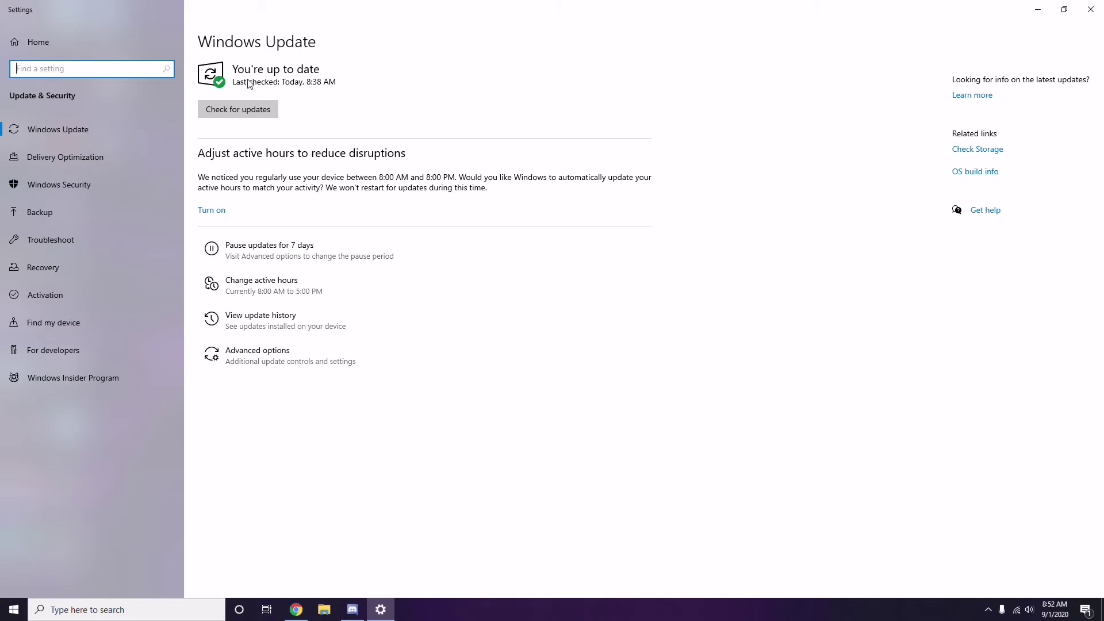
left_click(1091, 9)
right_click(465, 99)
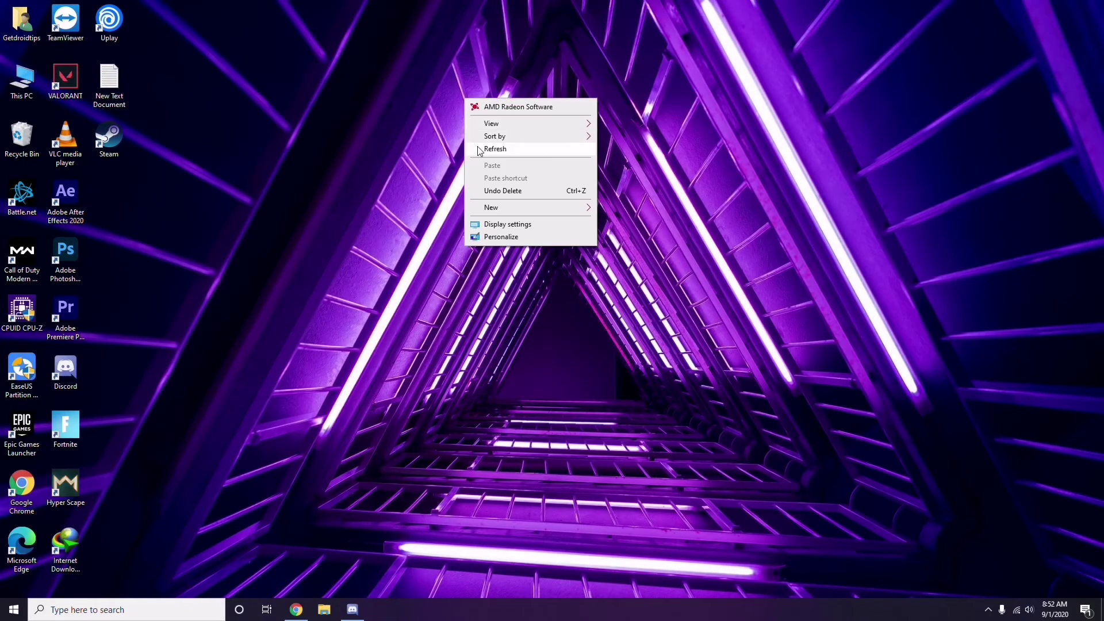
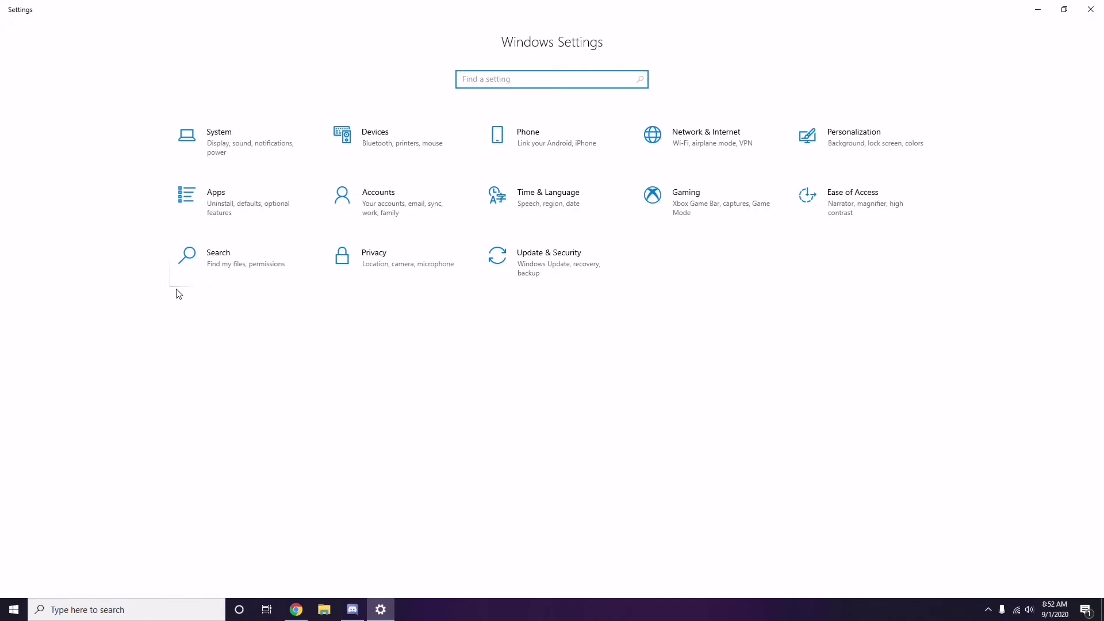
From Update & Security, open the update history's installed updates list and bring up the uninstall option for the Visual C++ 2010 x64 update KB2565063.
left_click(553, 272)
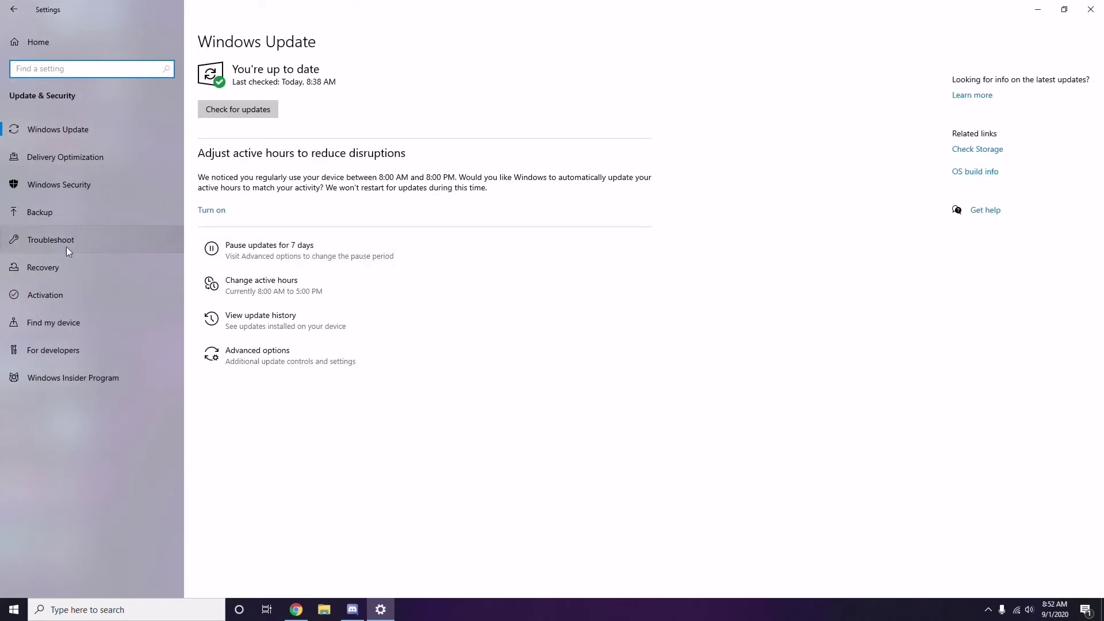
left_click(262, 320)
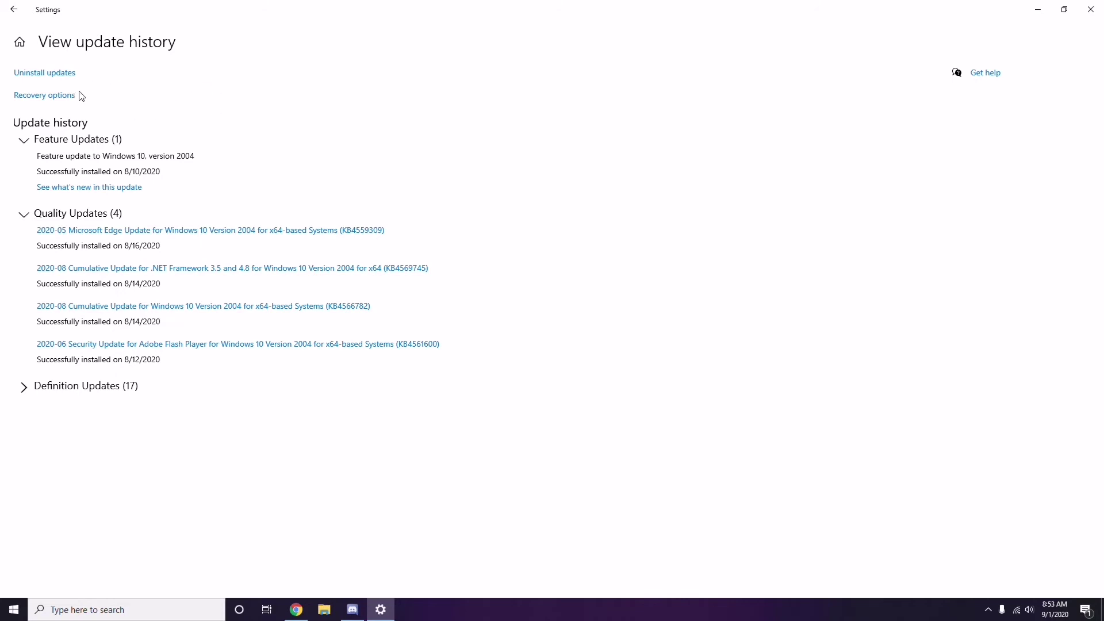
left_click(55, 75)
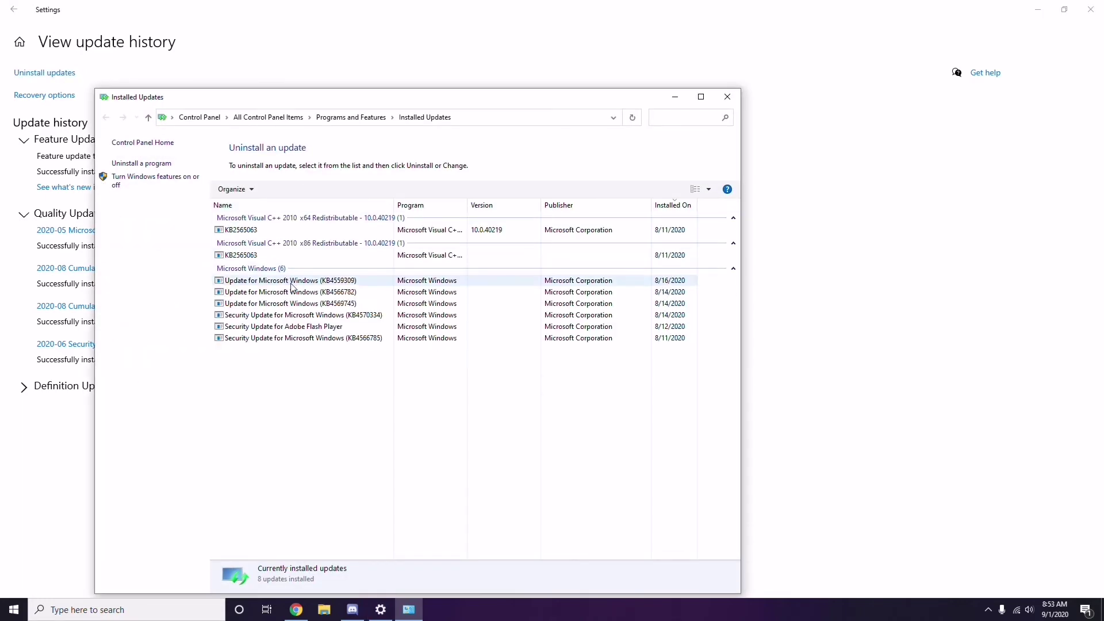
left_click(252, 231)
right_click(251, 231)
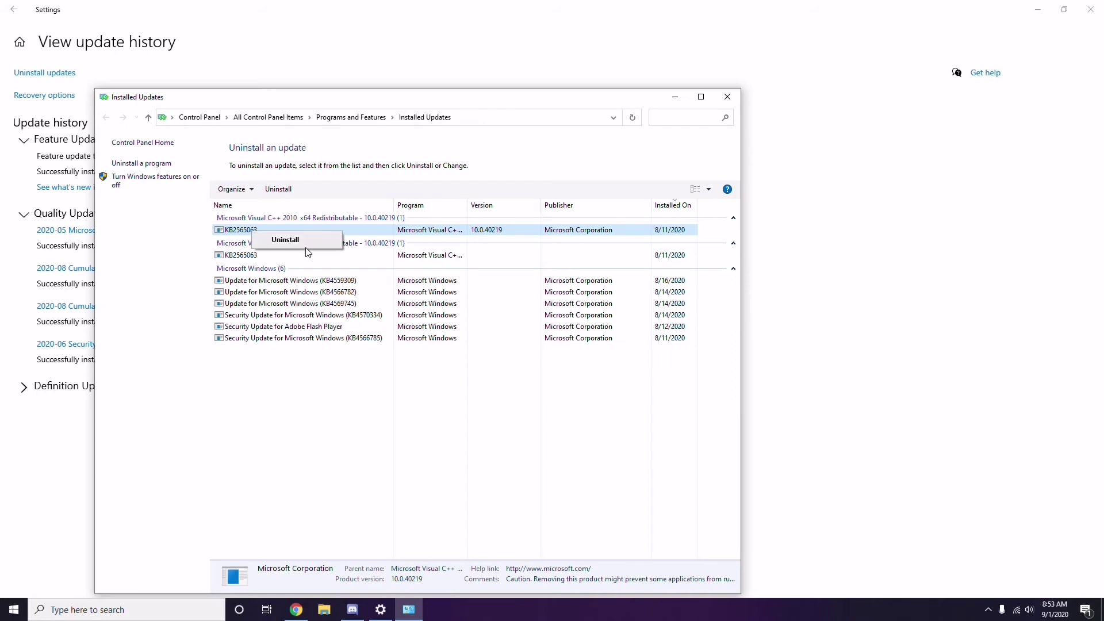
left_click(757, 216)
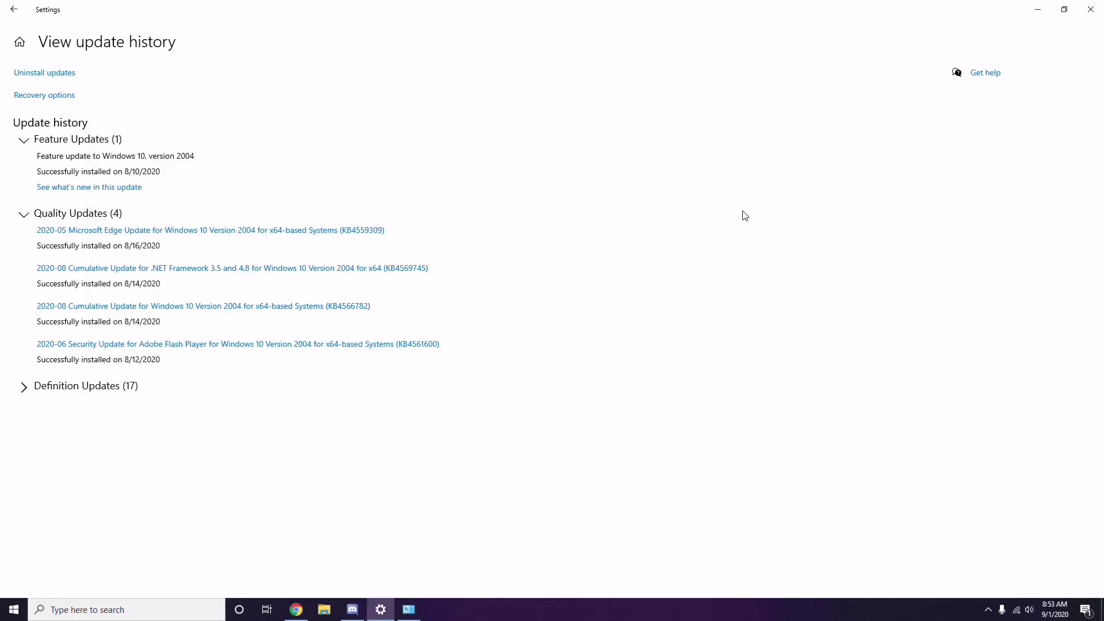
Return to the Windows Settings home page and close both Settings and the Installed Updates window.
left_click(19, 14)
left_click(19, 14)
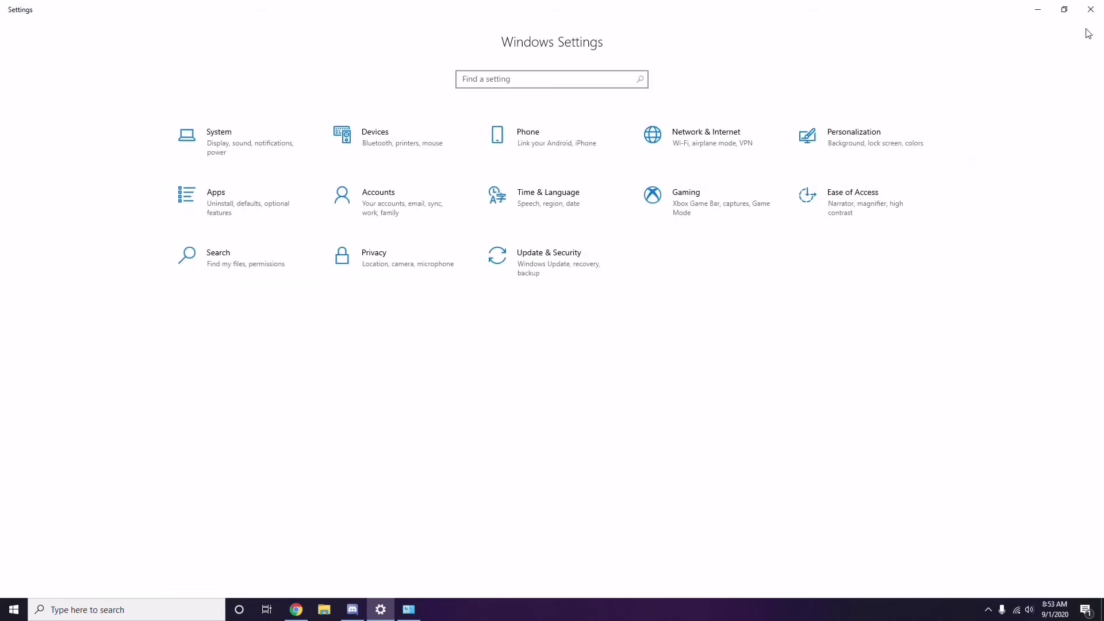
left_click(1091, 10)
left_click(726, 100)
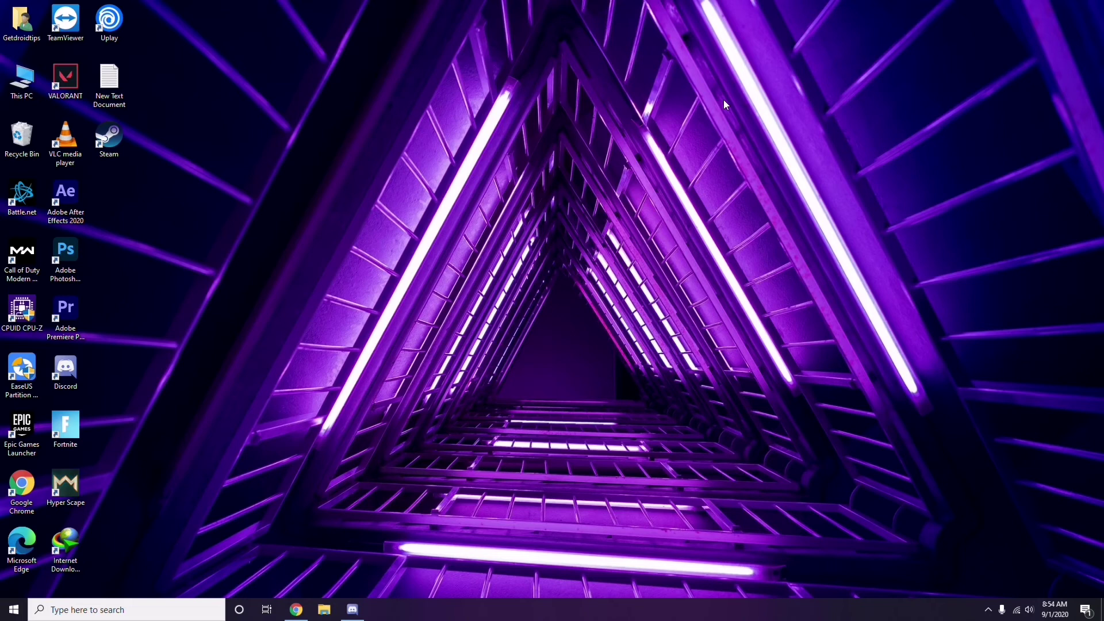
Open the user's temporary files folder by running %temp%.
key("super+r")
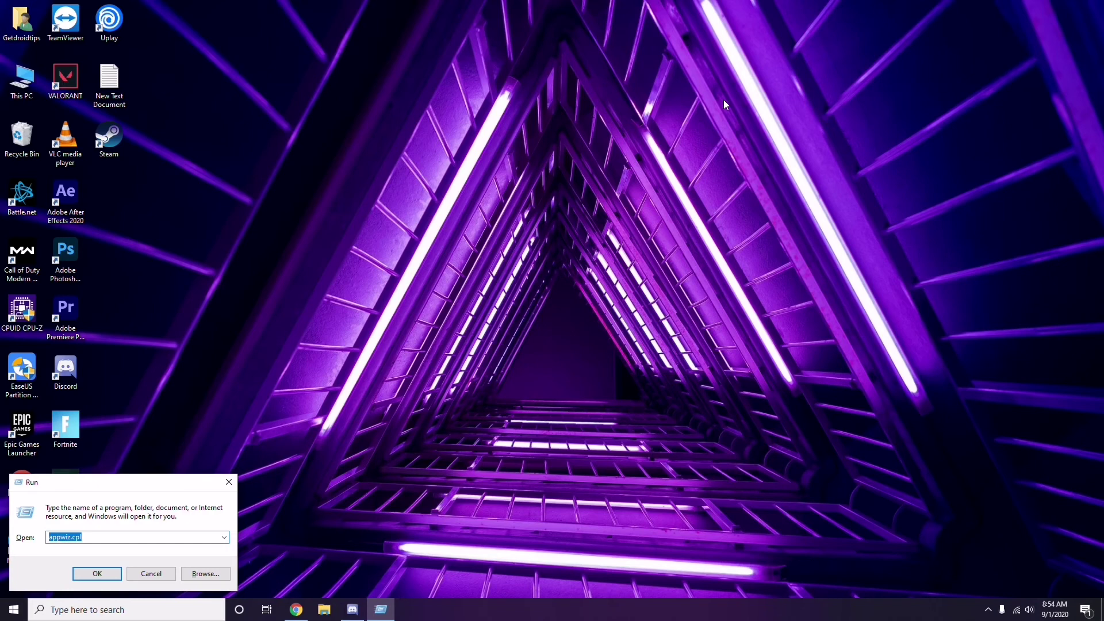
key("BackSpace")
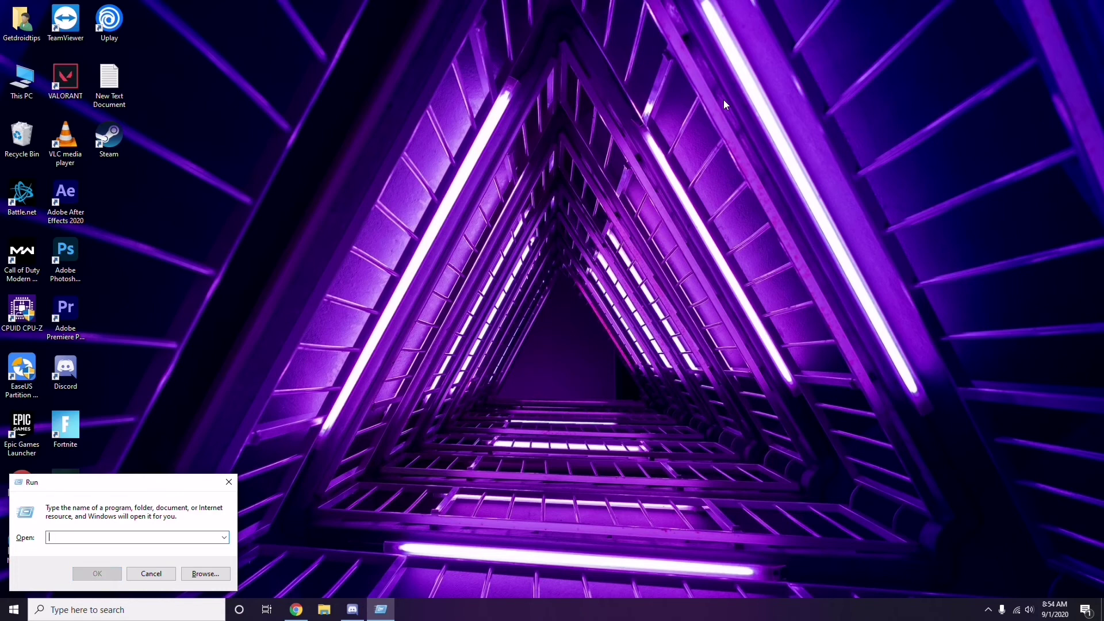
type("%temp")
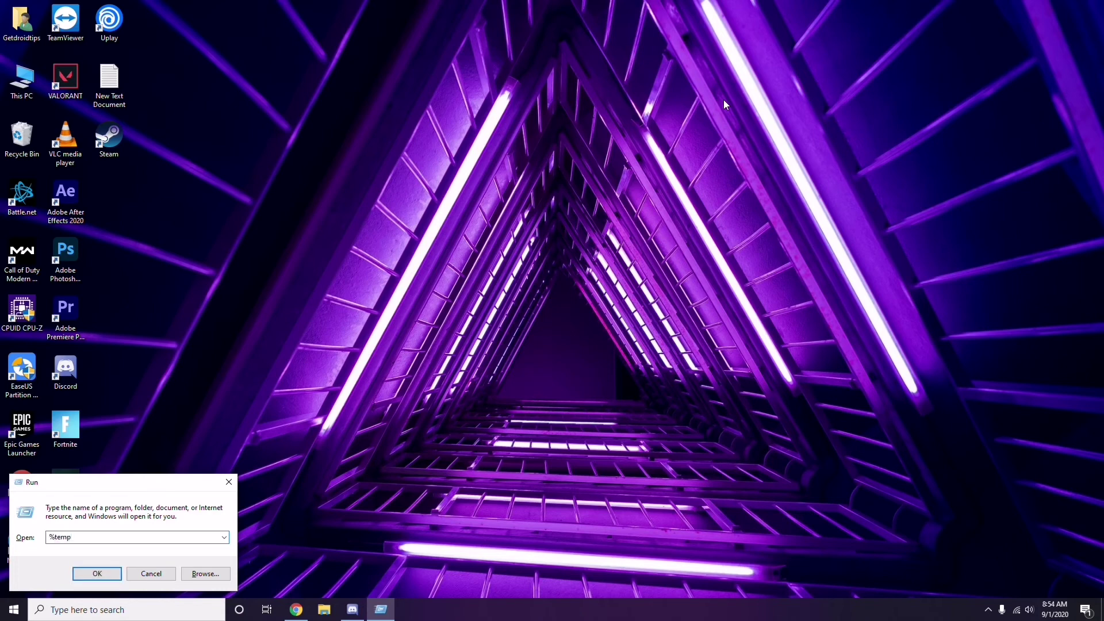
type("%")
left_click(97, 573)
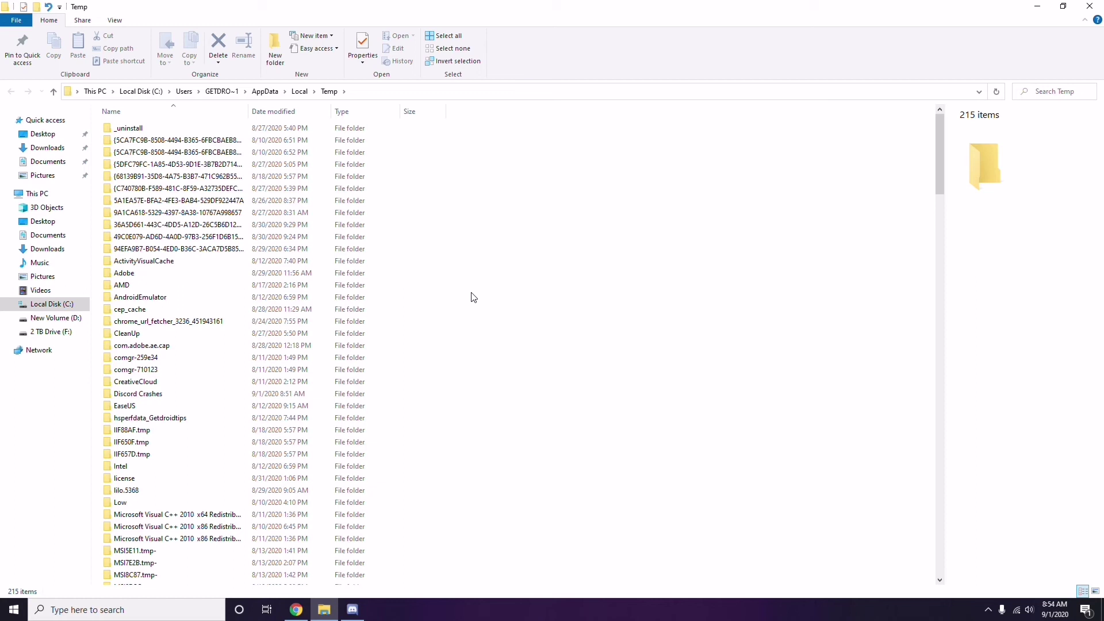
Select all items in the Temp folder, clear the selection without deleting anything and close the folder window.
key("ctrl+a")
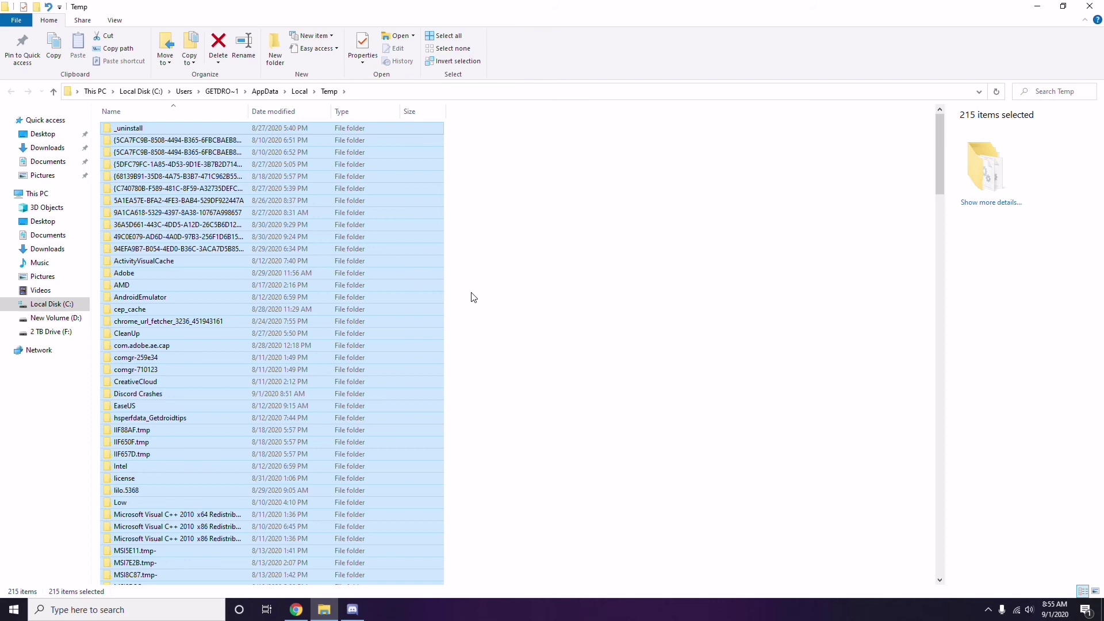
left_click(522, 290)
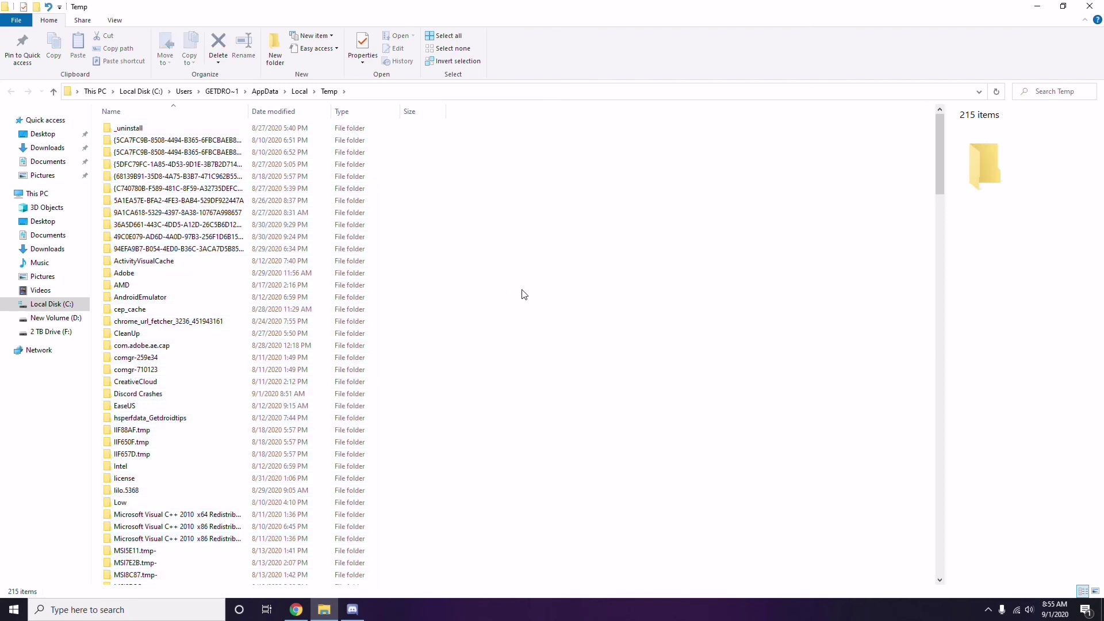
left_click(1090, 6)
right_click(433, 178)
left_click(456, 219)
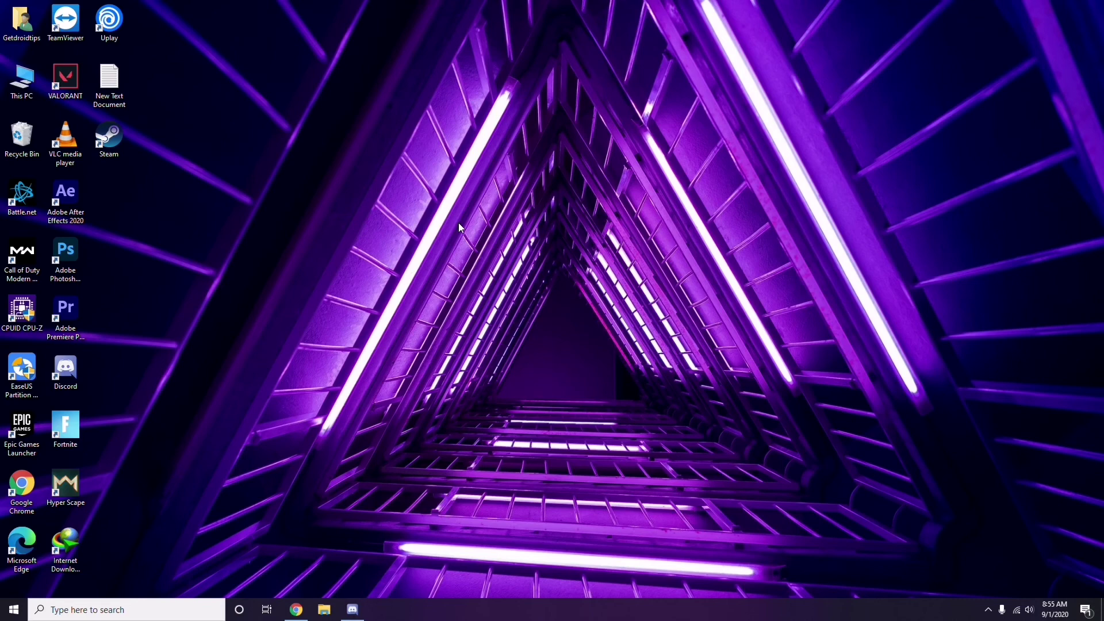
Open AMD Radeon Software to view its Home page with the driver version status and close it.
left_click(988, 610)
left_click(1012, 564)
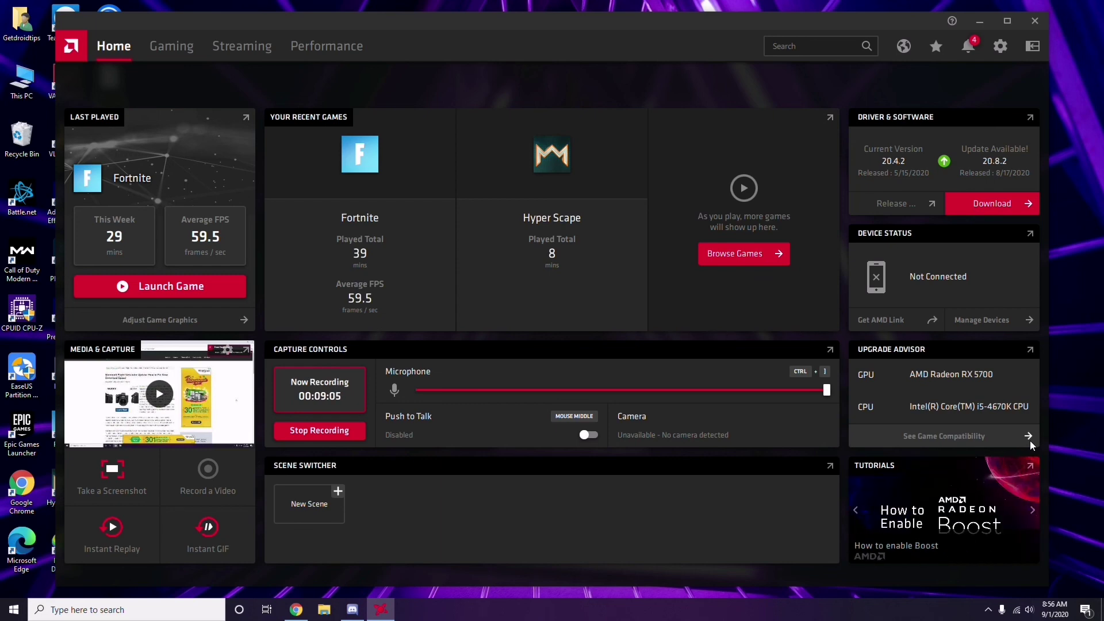
left_click(1039, 23)
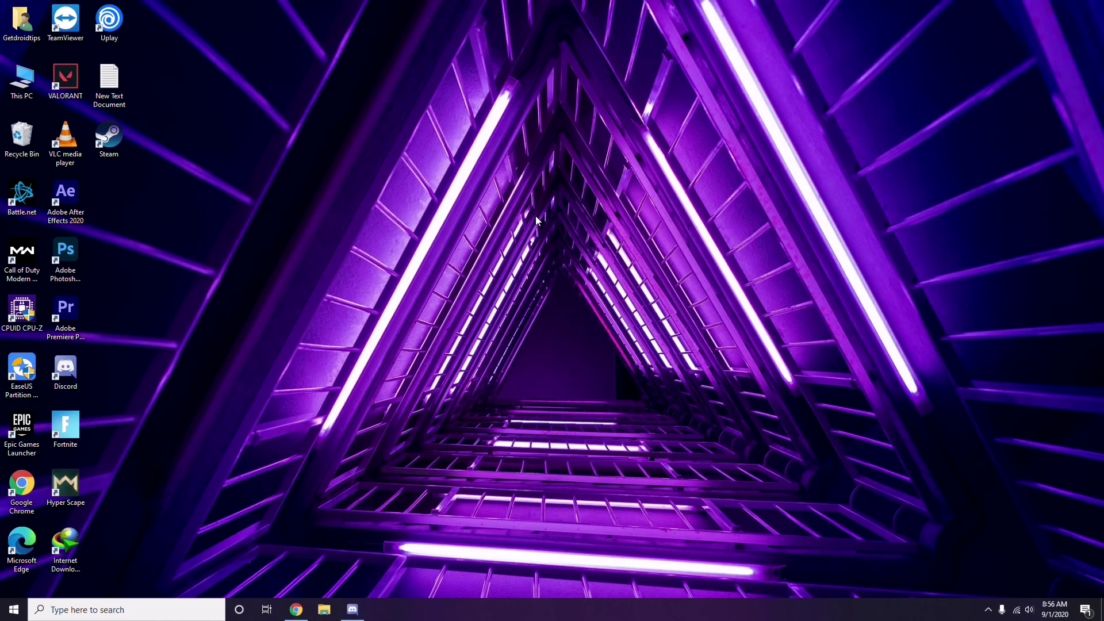
left_click(16, 614)
left_click(496, 429)
right_click(305, 266)
left_click(339, 318)
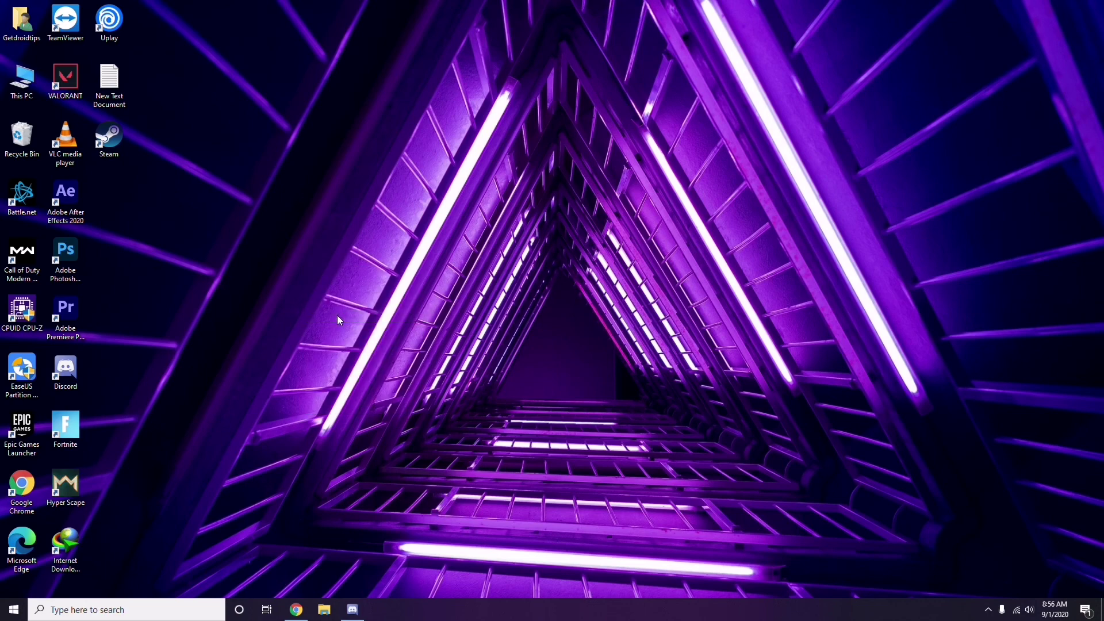